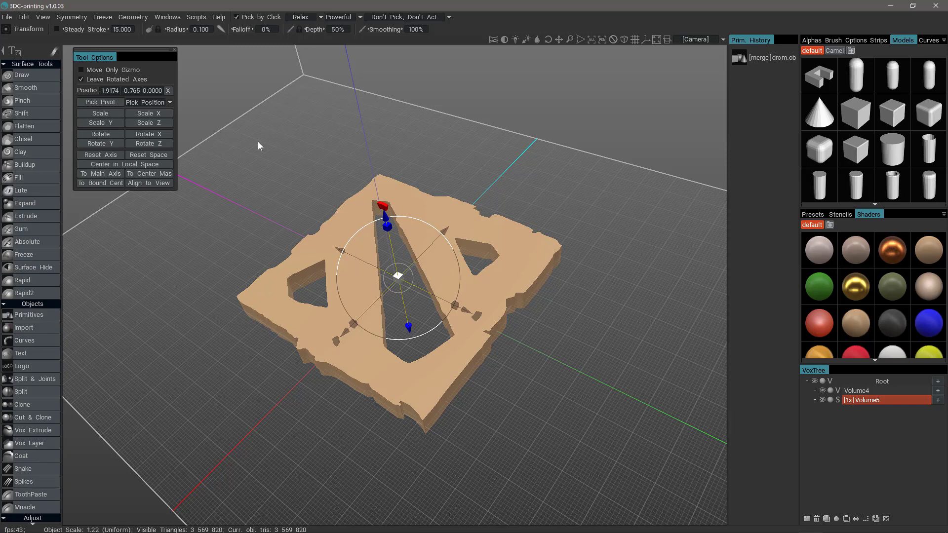
# Start a new empty scene in 3DCoat, discarding the unsaved changes to the old logo scene
pyautogui.click(7, 18)
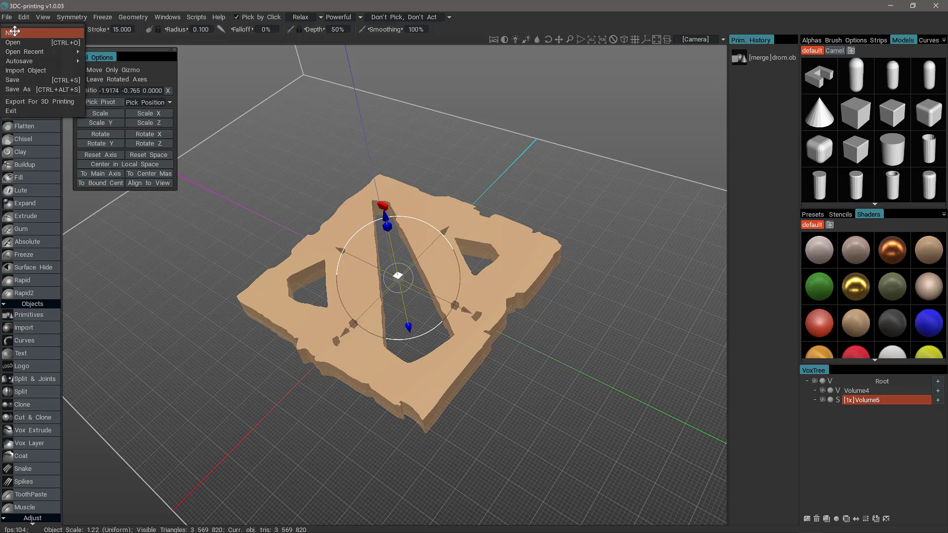
pyautogui.click(14, 33)
pyautogui.click(393, 301)
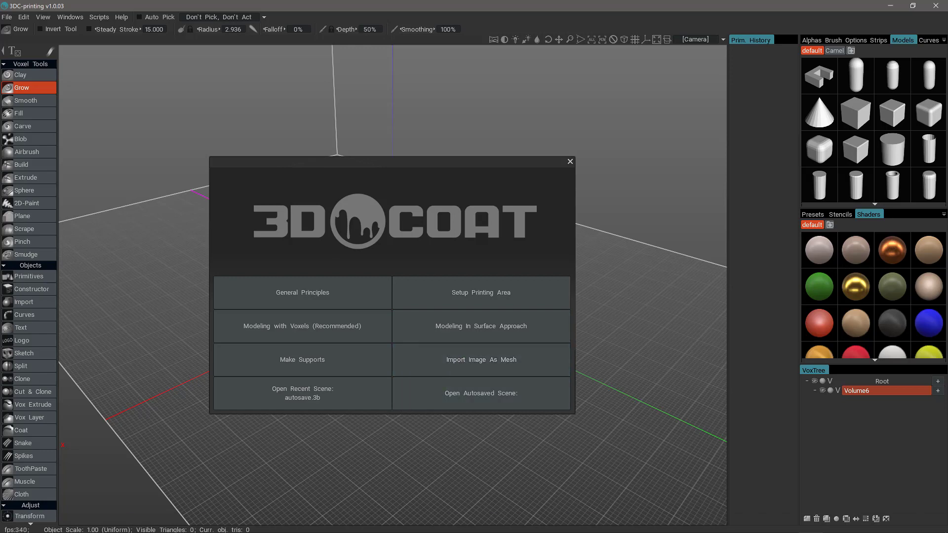
# Search Google for 'Dota2 logo' and show the image results
pyautogui.click(350, 525)
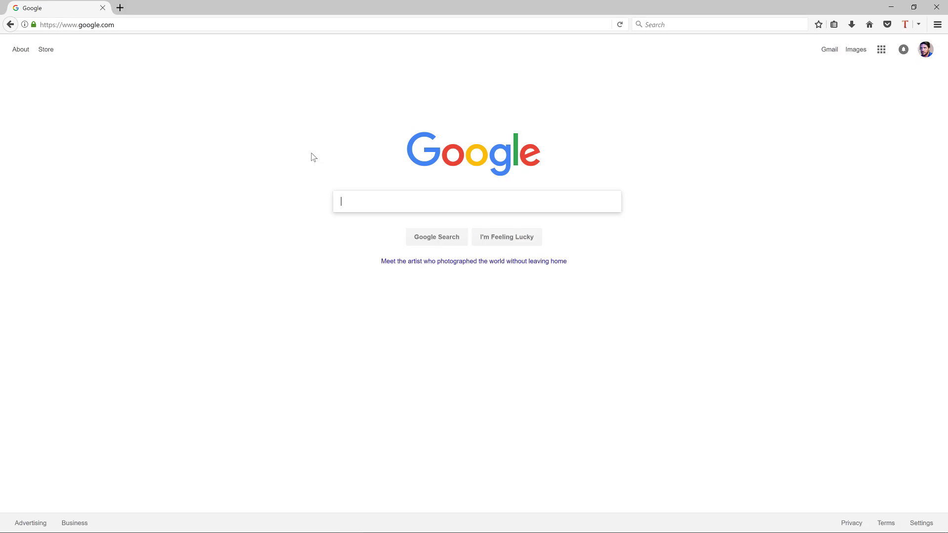
pyautogui.write('Dota')
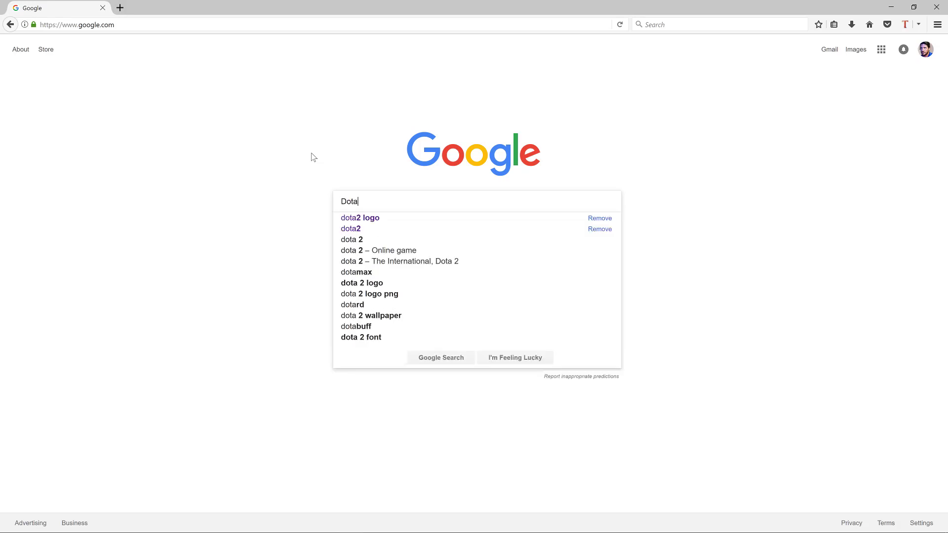
pyautogui.write('2 logo')
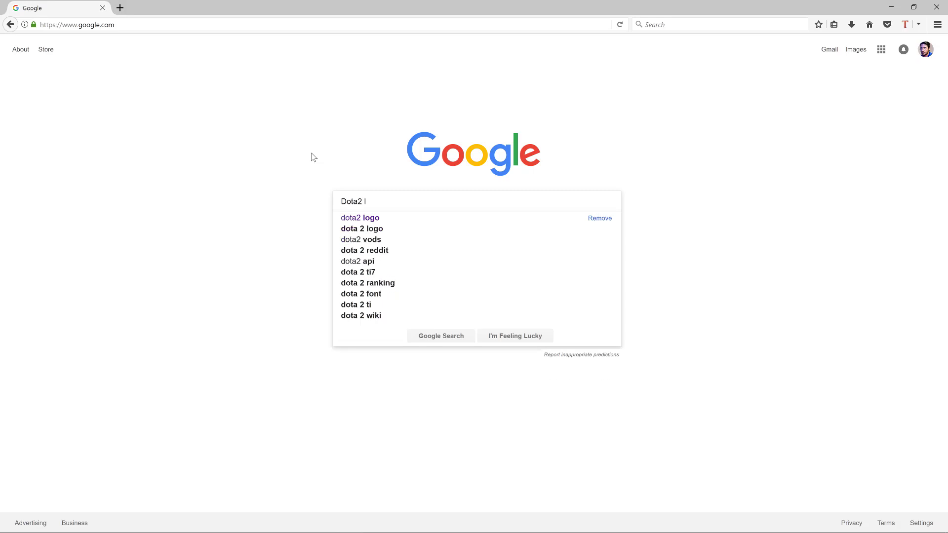
pyautogui.press('Return')
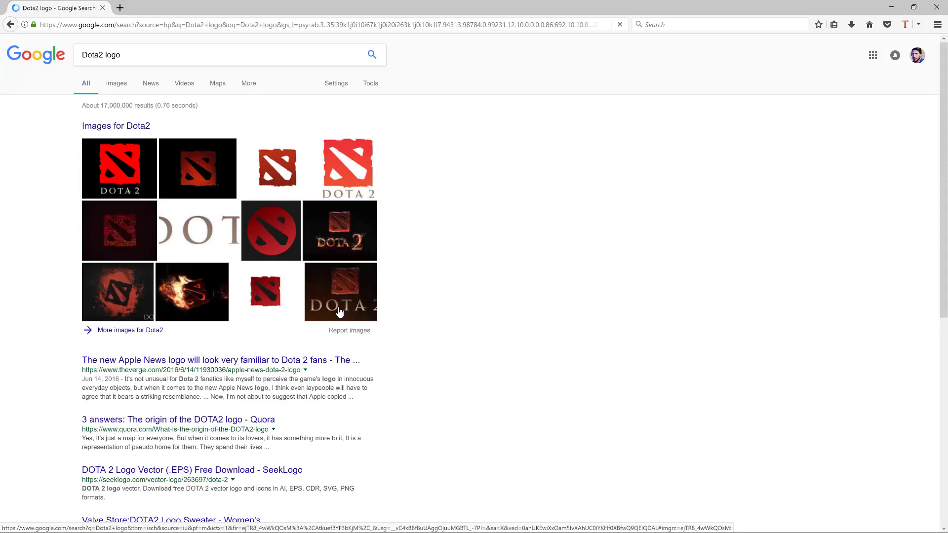
pyautogui.click(110, 128)
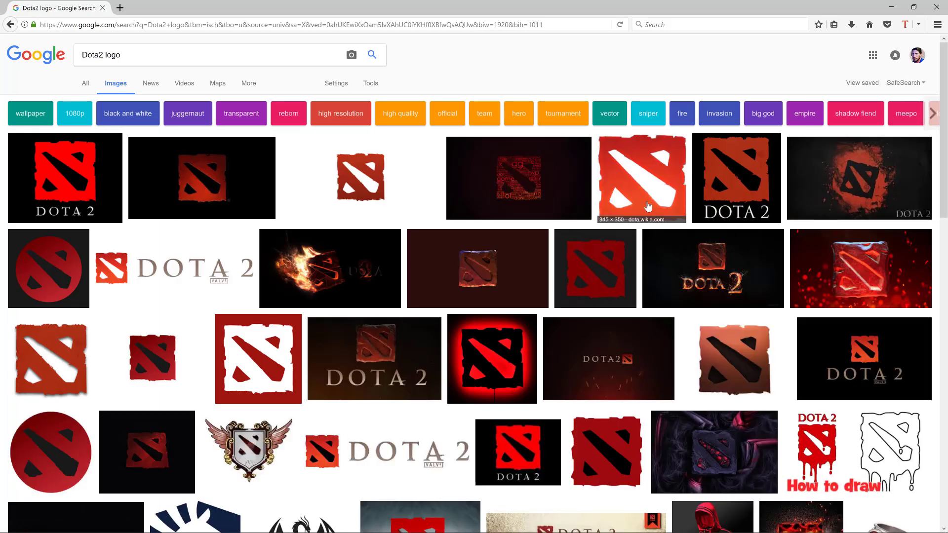
# Open the full-size Dota 2 logo vector from buzzerg.com in its own tab and bring up its save options
pyautogui.click(639, 183)
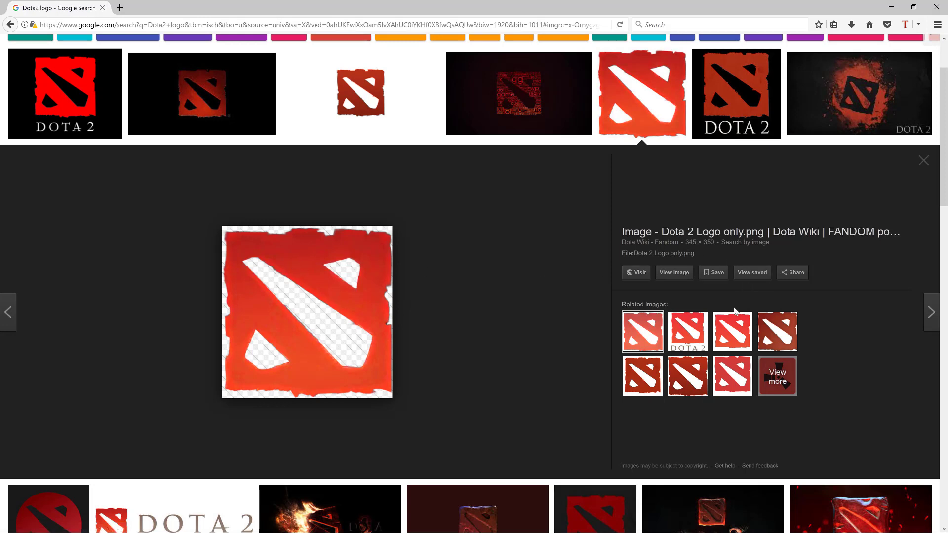
pyautogui.click(731, 334)
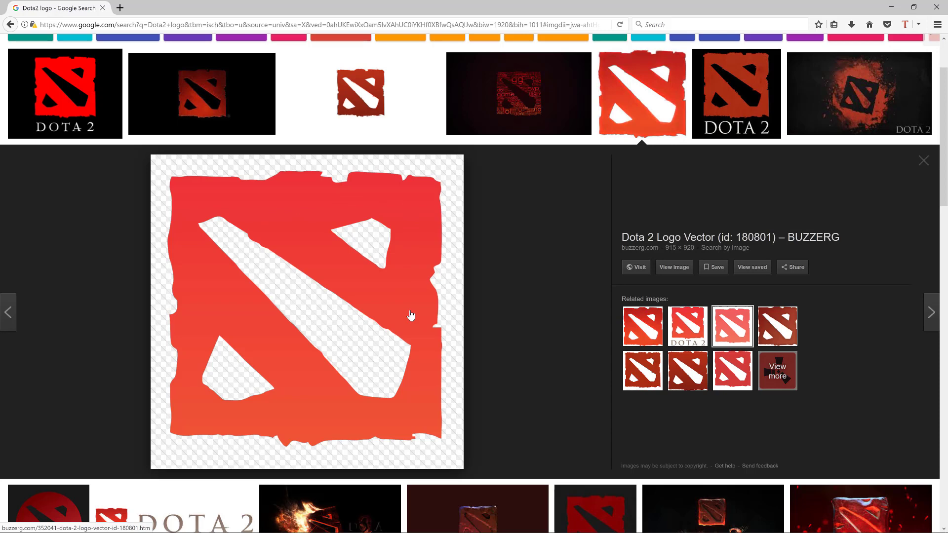
pyautogui.click(669, 268)
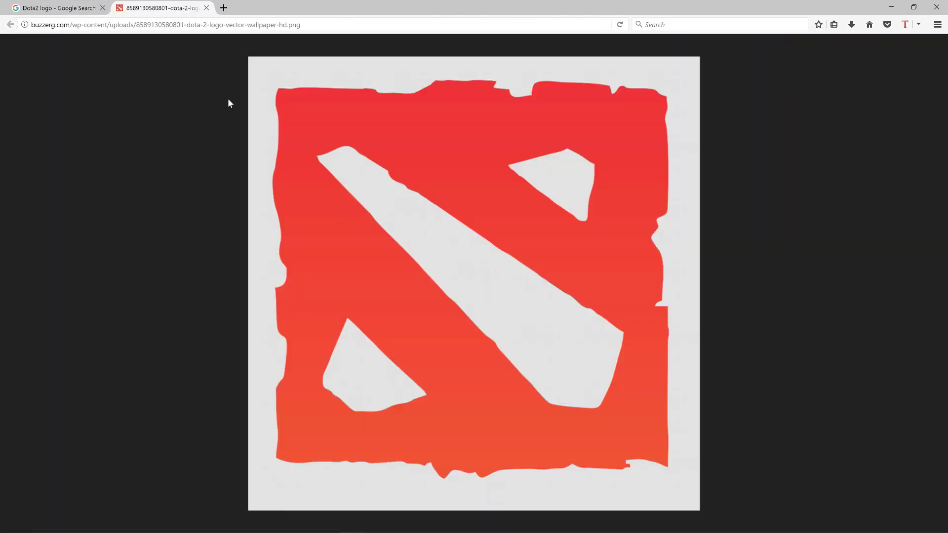
pyautogui.rightClick(500, 225)
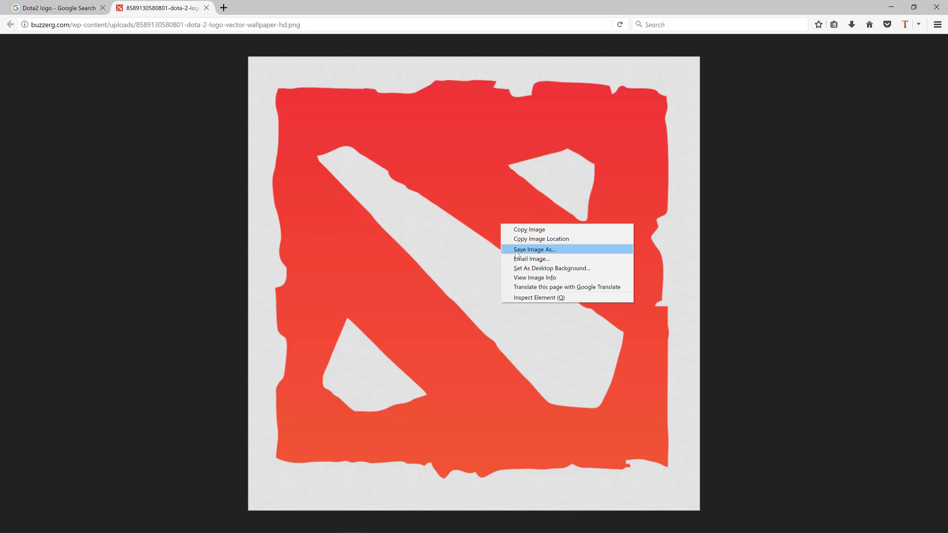
pyautogui.moveTo(378, 526)
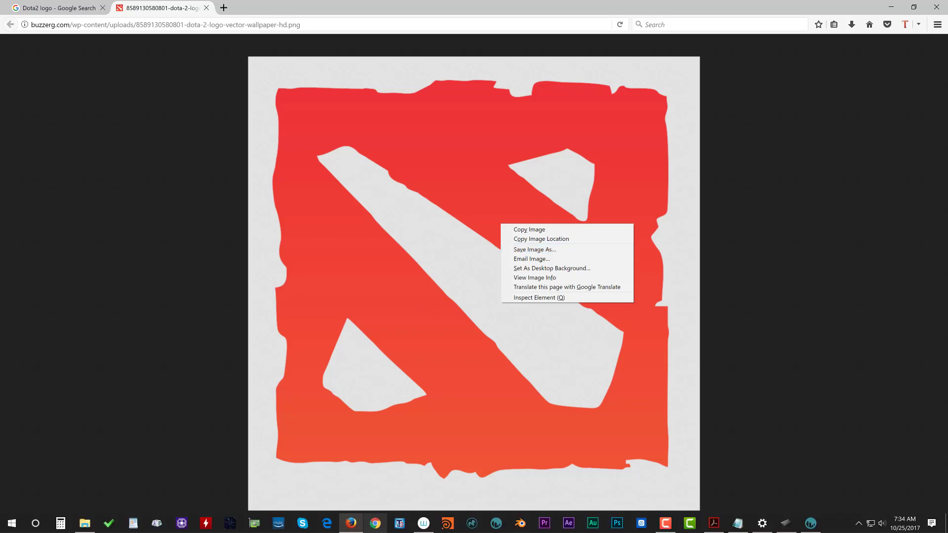
# Import the logo PNG as a thickness-8 mesh with the bottom stencil texture cleared
pyautogui.click(811, 523)
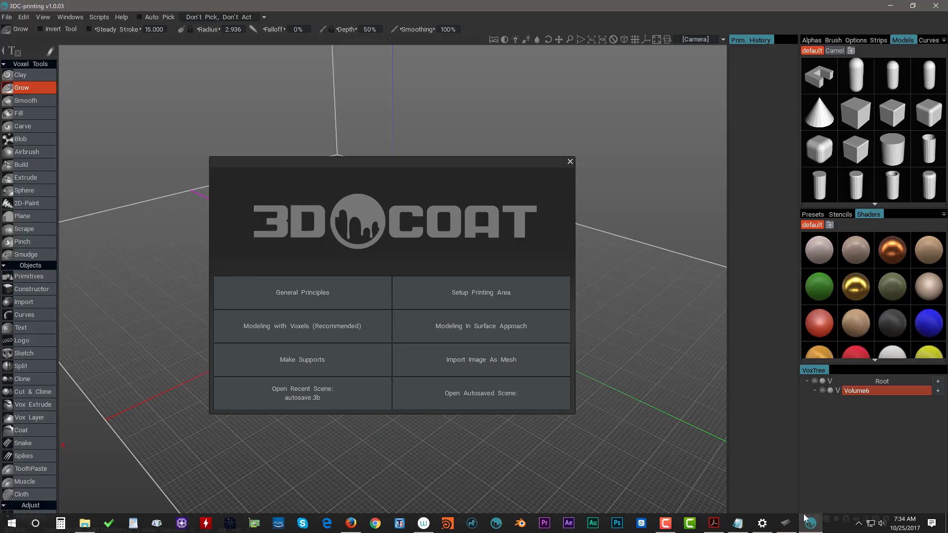
pyautogui.click(475, 361)
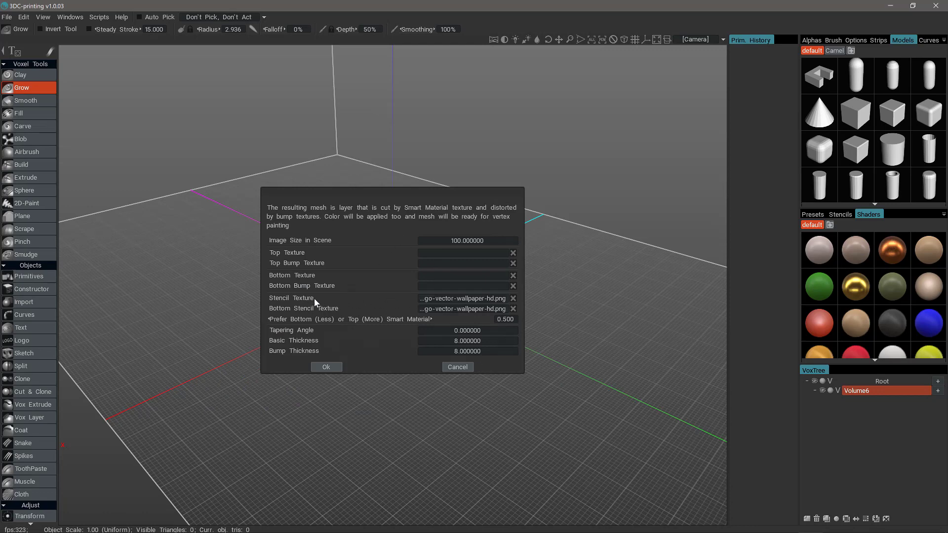
pyautogui.click(513, 309)
pyautogui.click(326, 366)
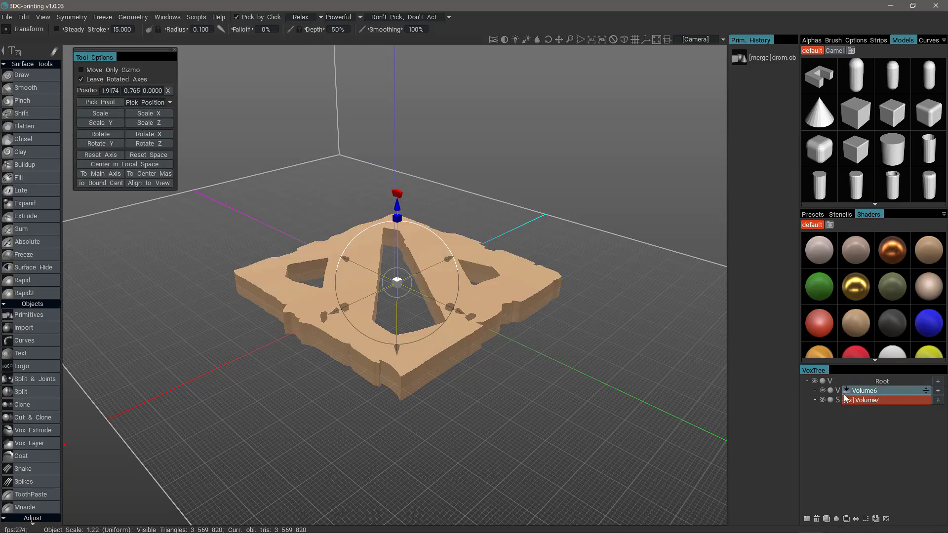
# Delete the empty Volume6 layer from the VoxTree, keeping only the Volume7 logo
pyautogui.click(859, 390)
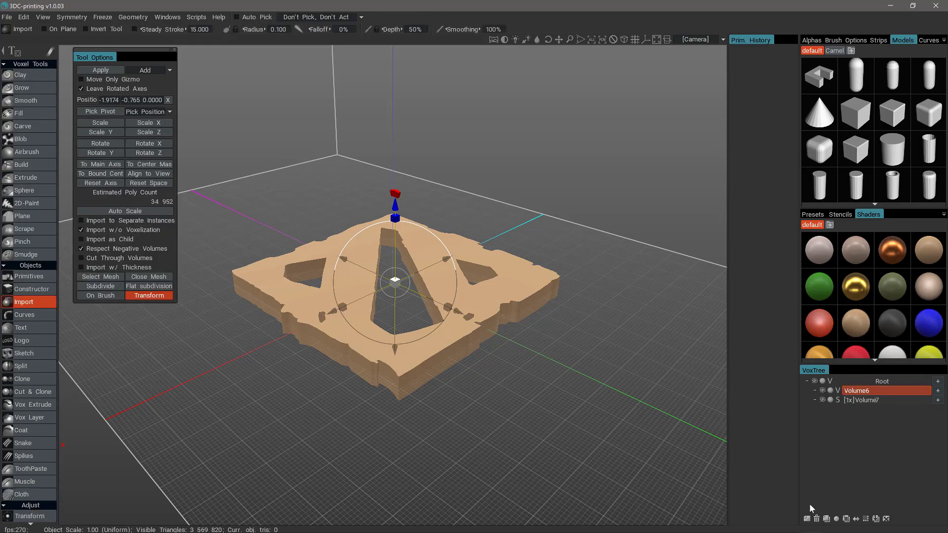
pyautogui.click(817, 518)
pyautogui.moveTo(636, 378); pyautogui.dragTo(325, 244)
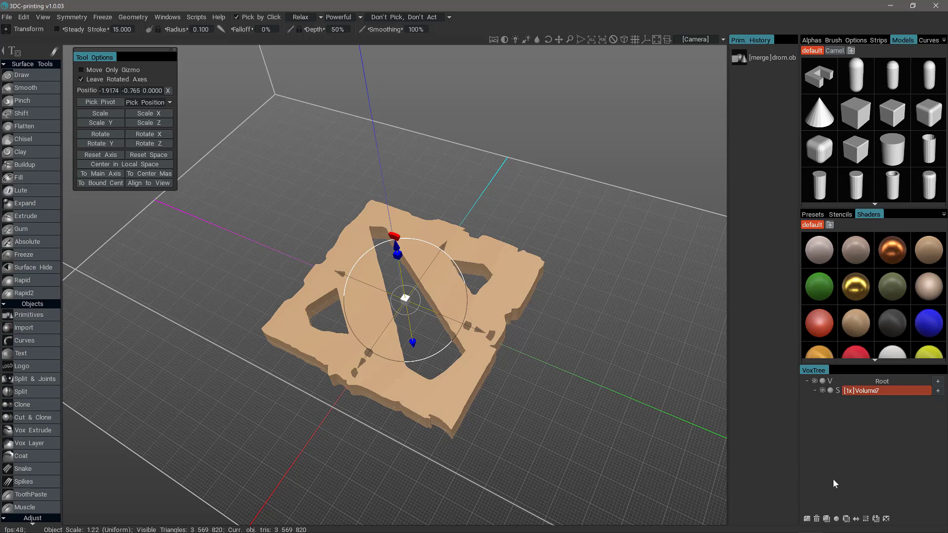
# Duplicate Volume7 as Volume7_copy000, ghost the original, and set picking to Pick & Act
pyautogui.click(827, 519)
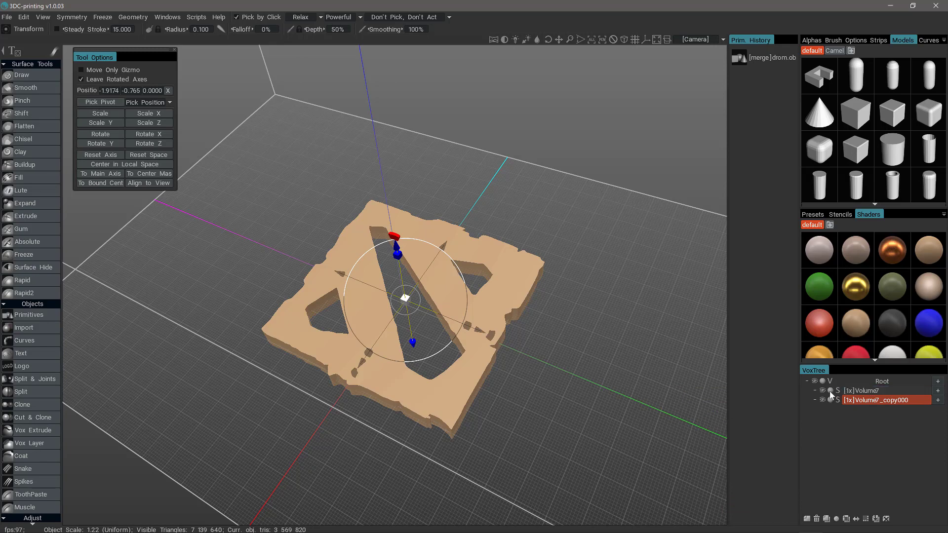
pyautogui.click(831, 391)
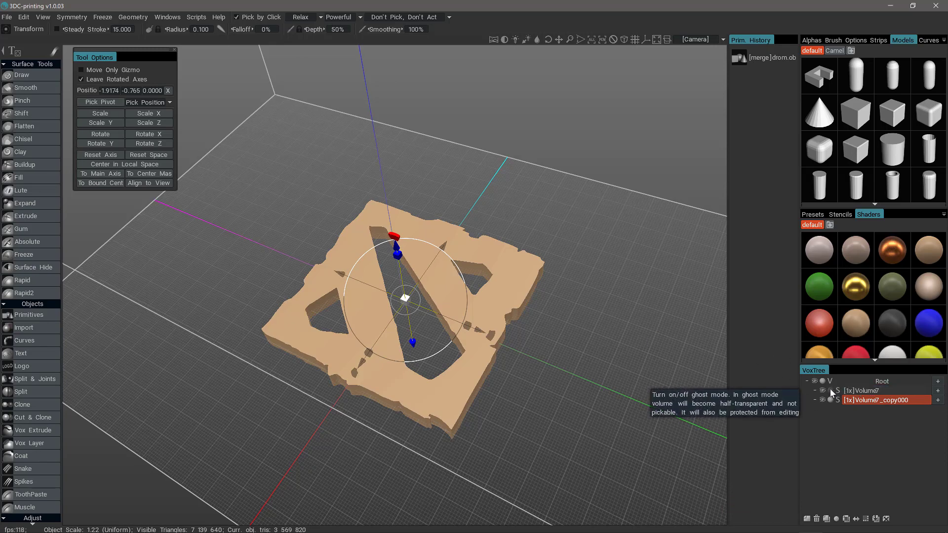
pyautogui.click(406, 16)
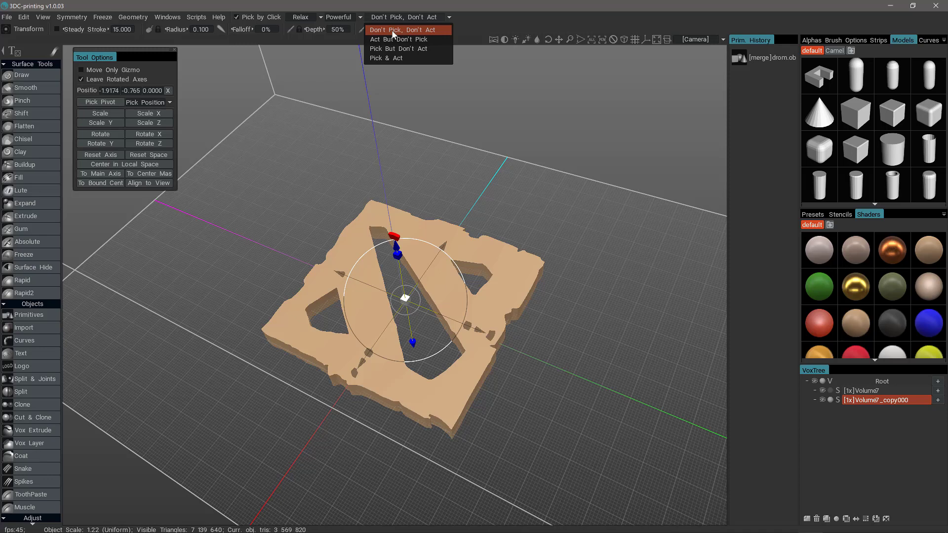
pyautogui.click(394, 31)
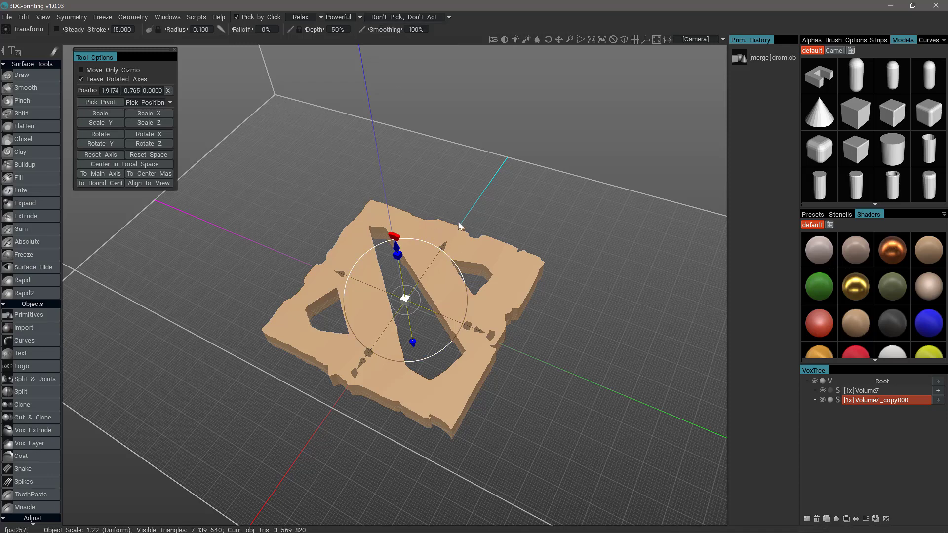
pyautogui.click(410, 17)
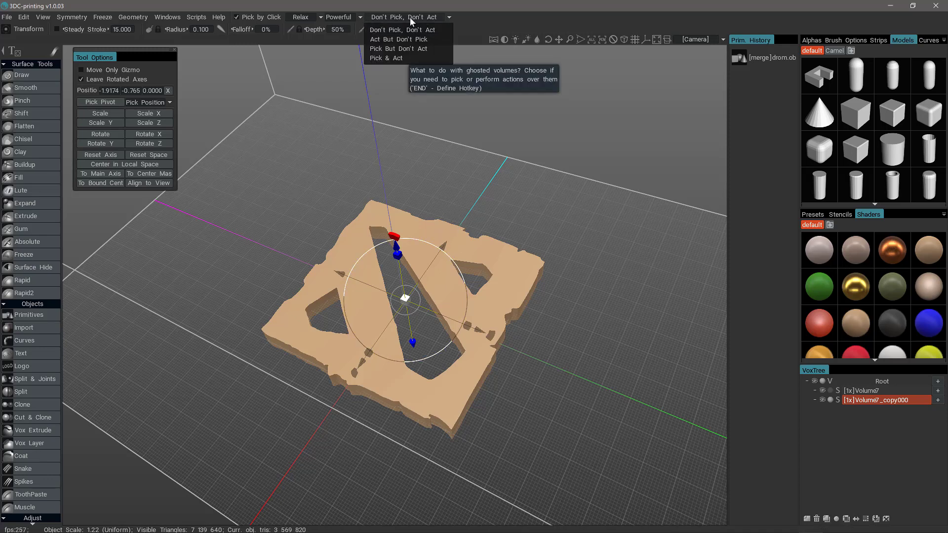
pyautogui.click(387, 58)
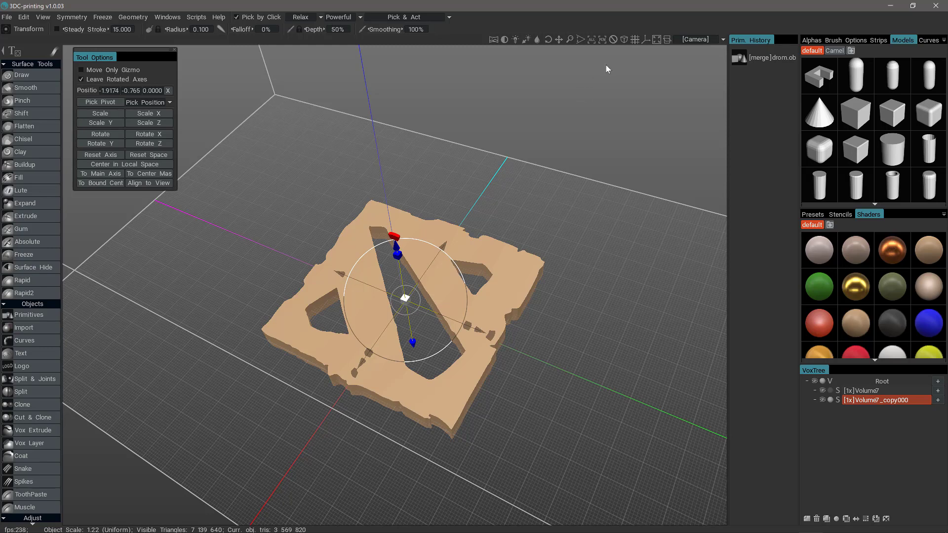
# Switch the camera to an orthographic Top view of the logo
pyautogui.click(696, 39)
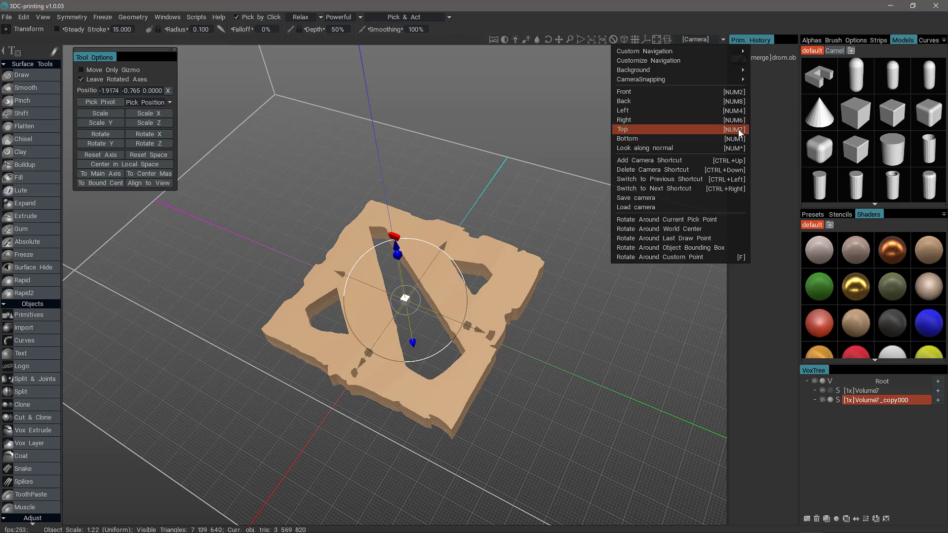
pyautogui.click(705, 129)
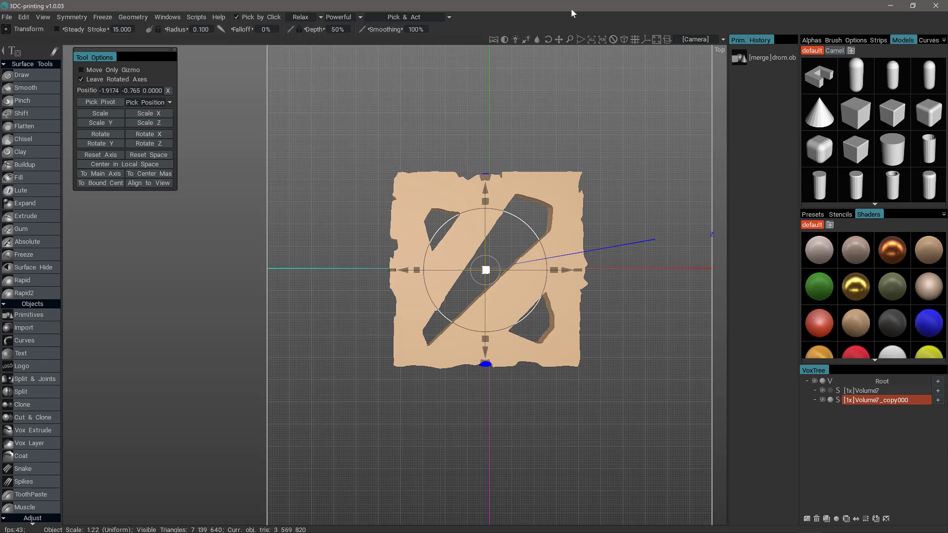
pyautogui.click(624, 39)
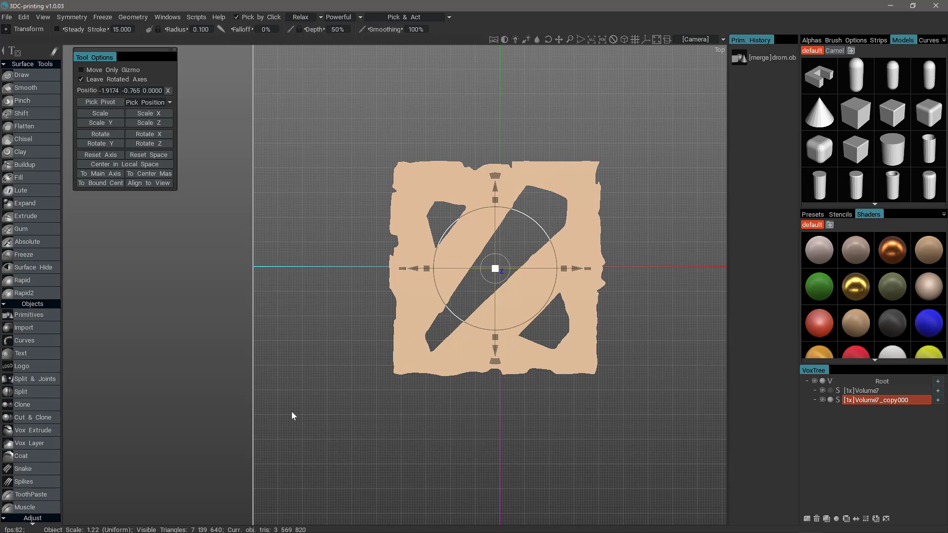
# Rotate Volume7_copy000 by 90 degrees, then select Volume7 for an exact transform value
pyautogui.moveTo(340, 528)
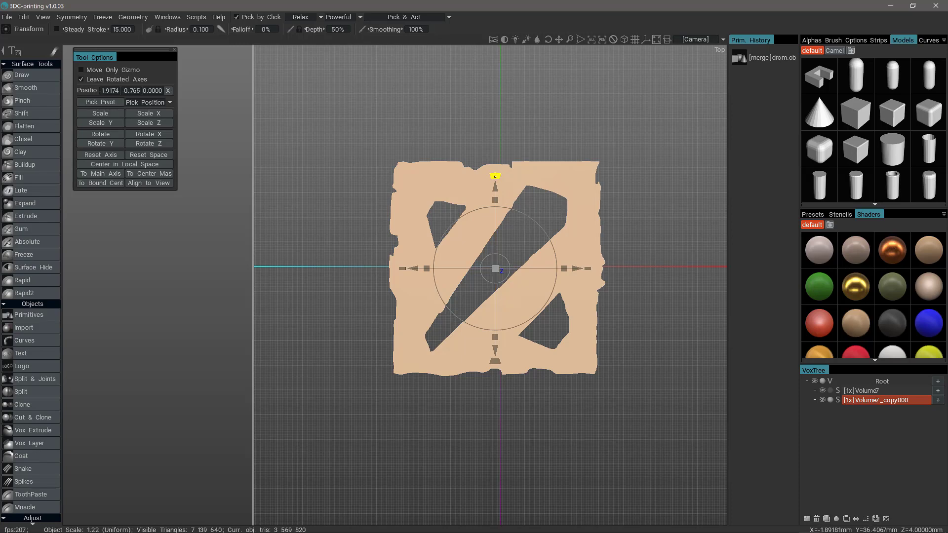
pyautogui.click(494, 176)
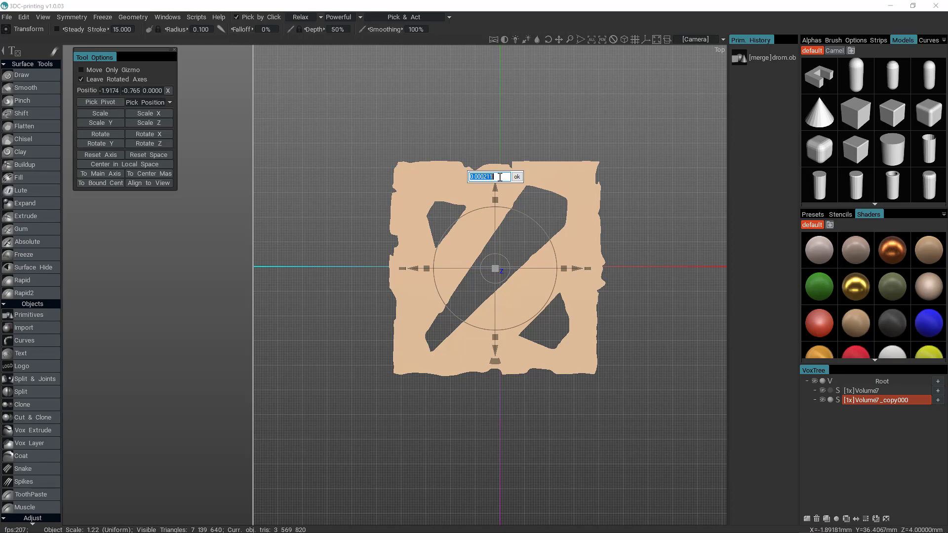
pyautogui.write('90')
pyautogui.press('Return')
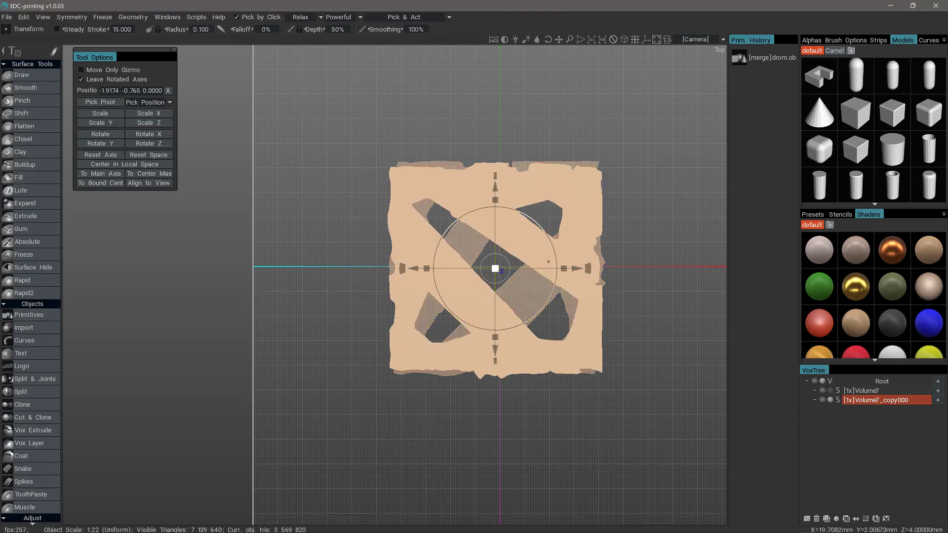
pyautogui.click(869, 390)
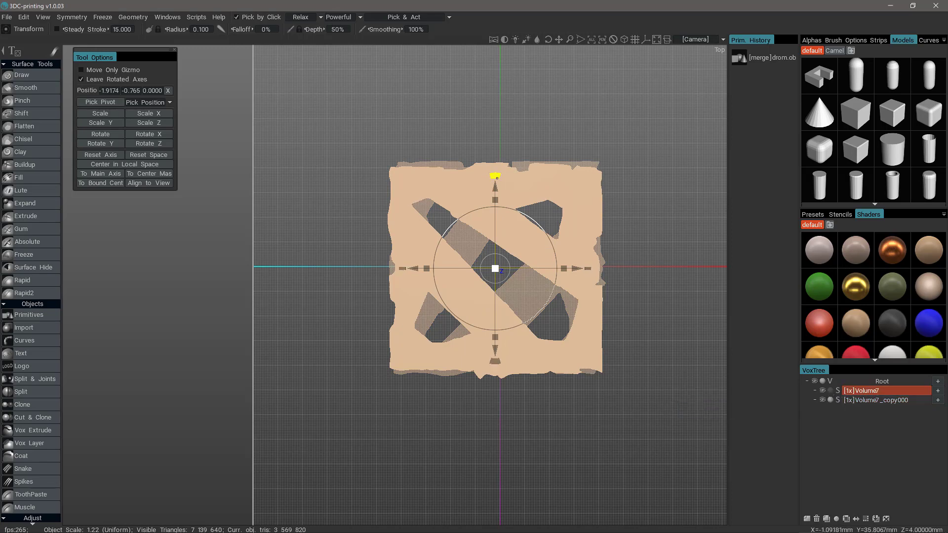
pyautogui.click(495, 176)
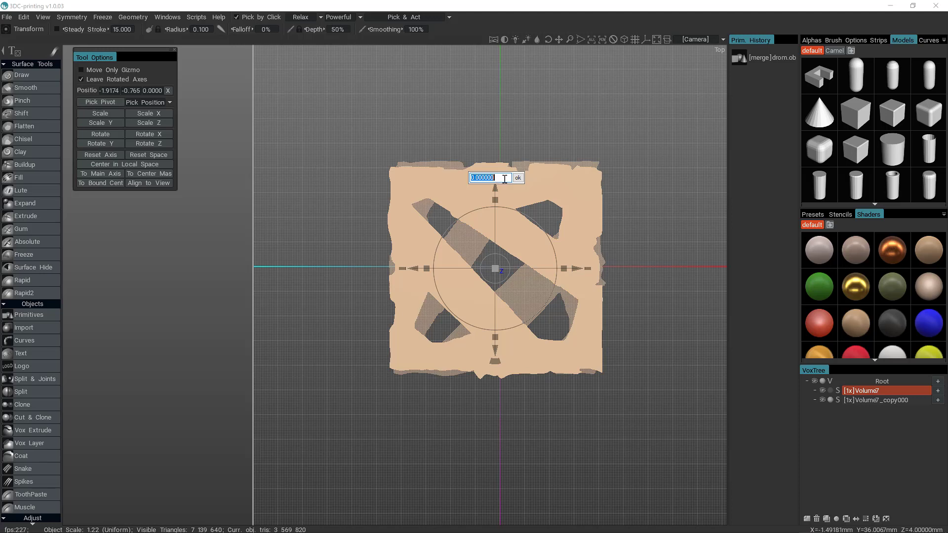
# Move Volume7 by 9 along the gizmo axis and make Volume7_copy000 current
pyautogui.write('9')
pyautogui.click(518, 178)
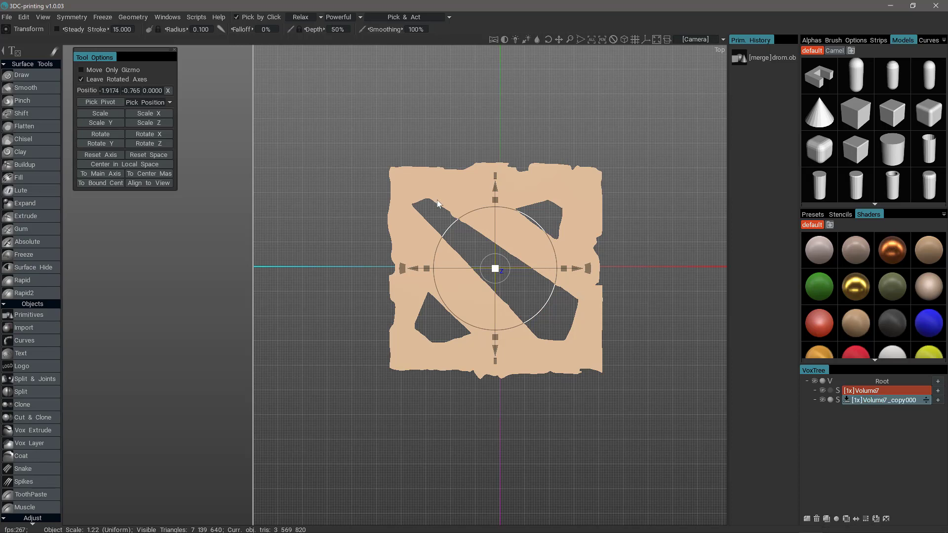
pyautogui.click(876, 400)
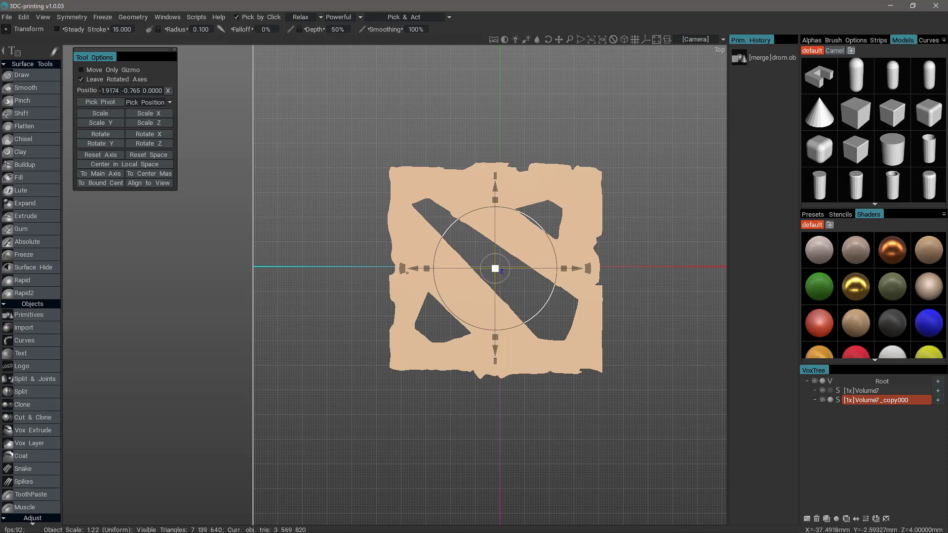
# Scale Volume7_copy000 to 30 in X and Y and place it on the logo's top edge
pyautogui.click(108, 122)
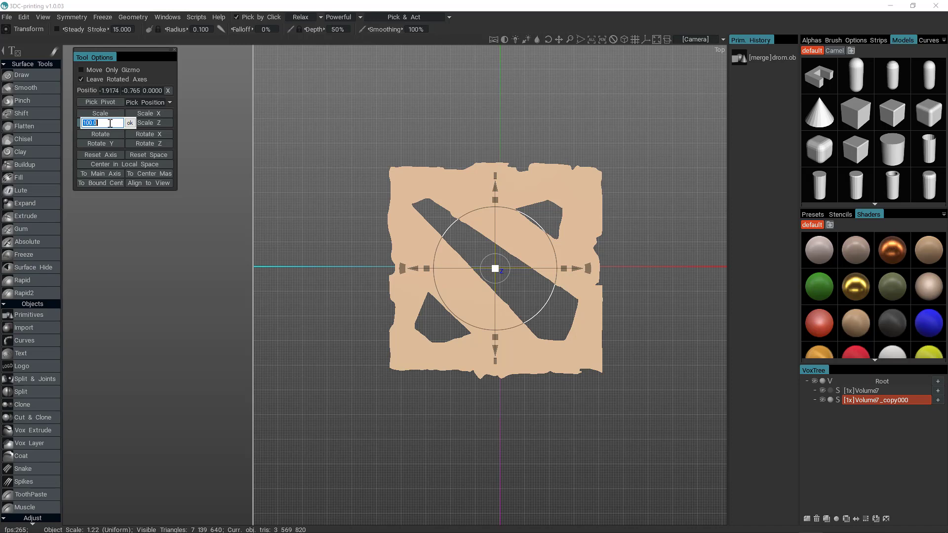
pyautogui.write('30')
pyautogui.press('Return')
pyautogui.click(138, 114)
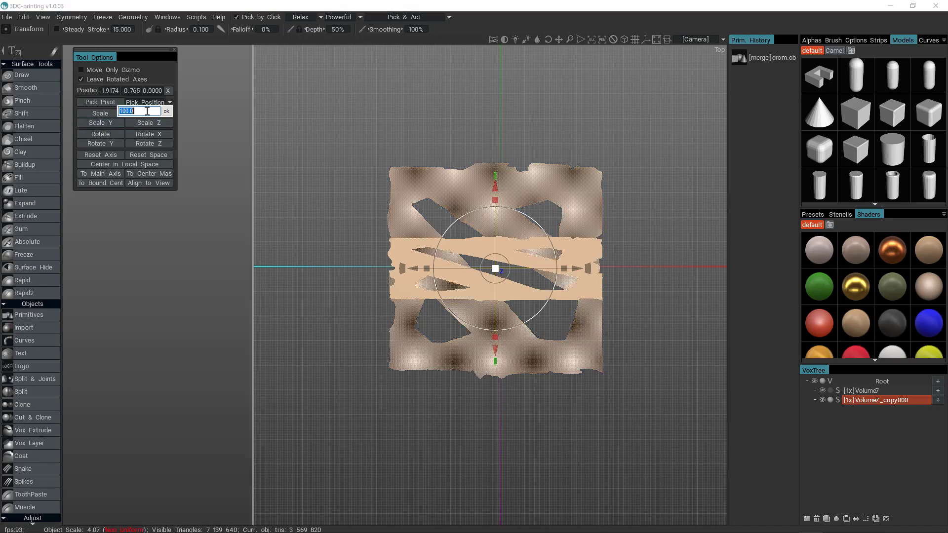
pyautogui.write('30')
pyautogui.press('Return')
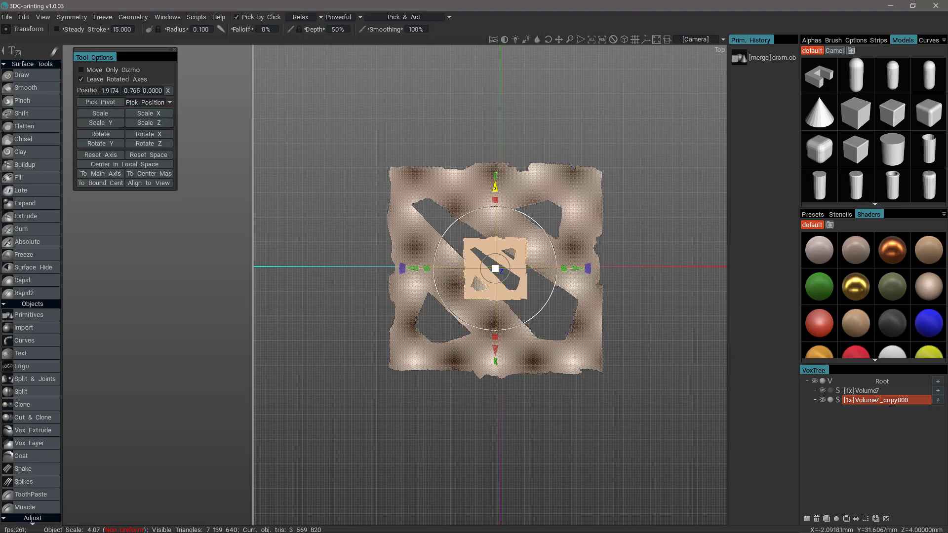
pyautogui.moveTo(485, 188); pyautogui.dragTo(547, 98)
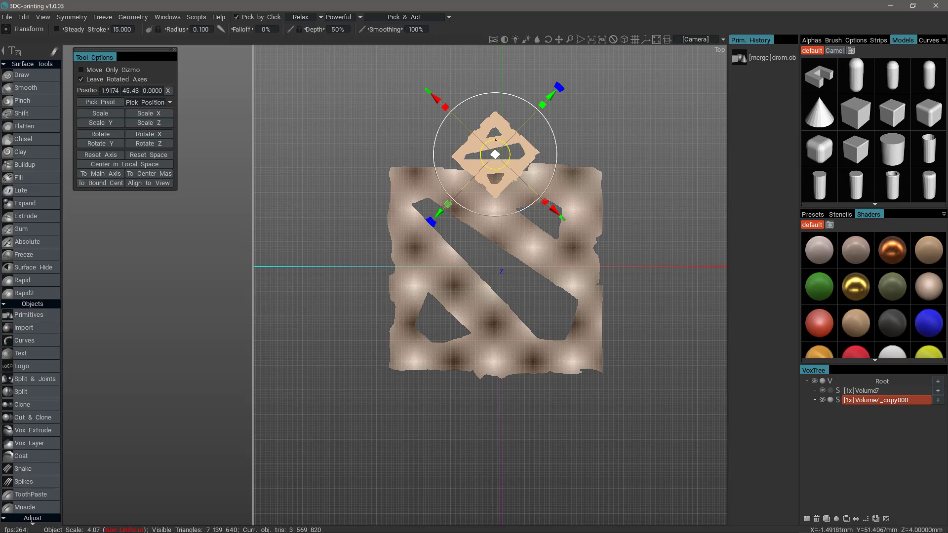
pyautogui.moveTo(495, 154); pyautogui.dragTo(490, 168)
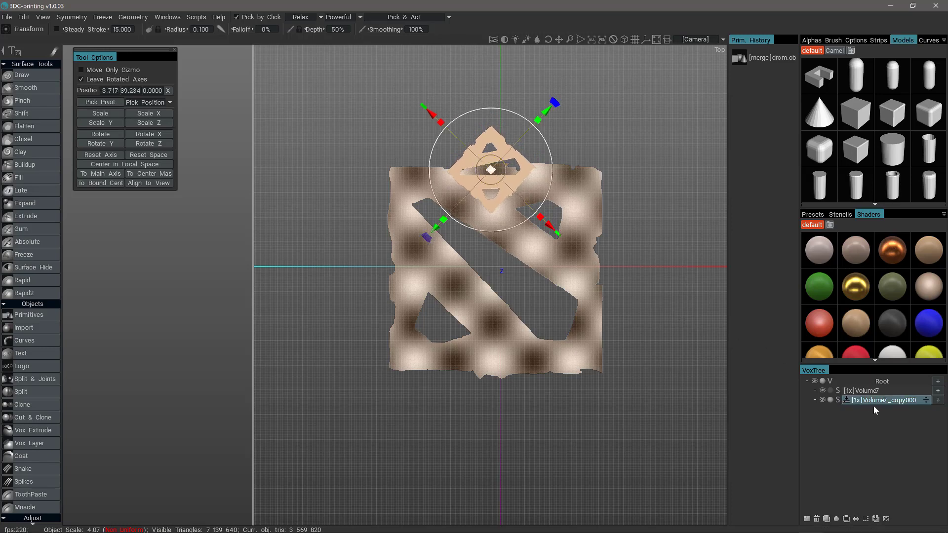
# Make Volume7 the current layer and activate the Cut Off tool from the Adjust section
pyautogui.click(872, 392)
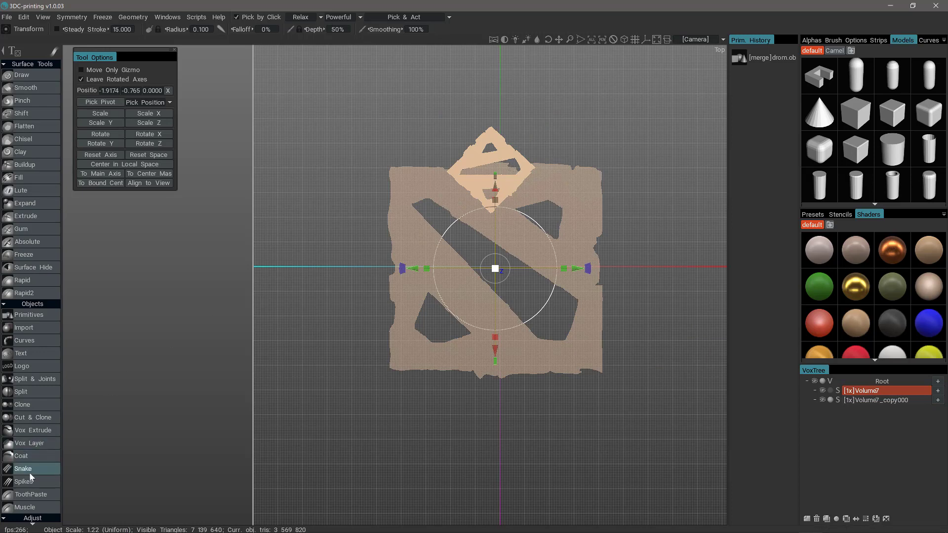
pyautogui.scroll(-5, 35, 395)
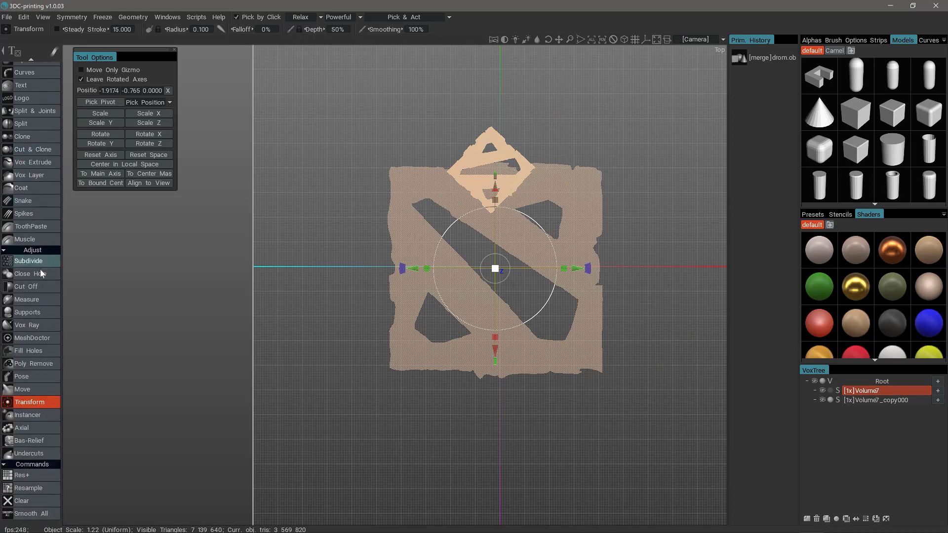
pyautogui.click(29, 287)
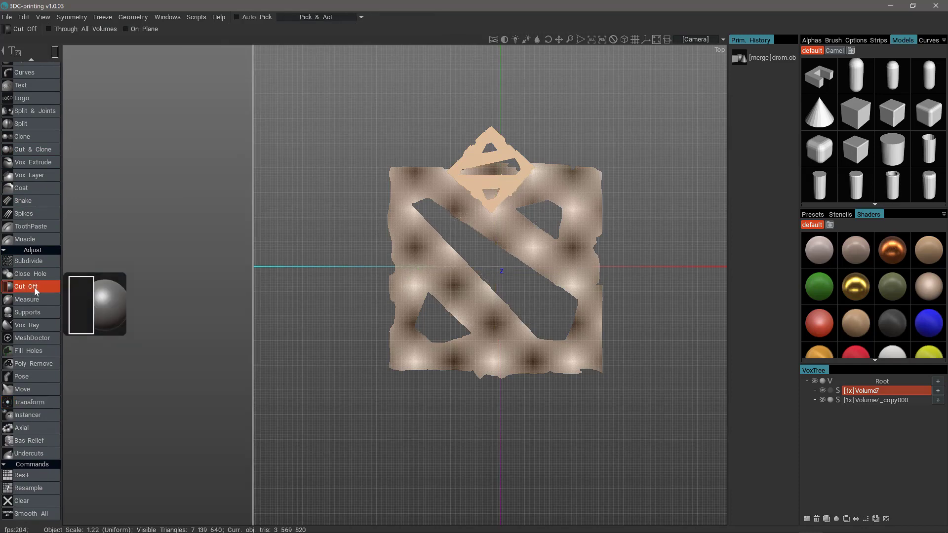
pyautogui.click(54, 53)
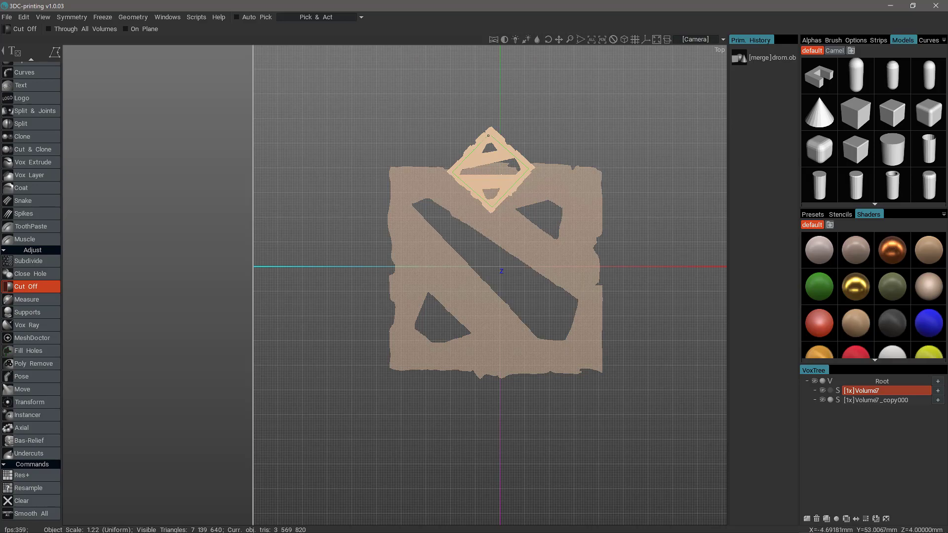
# Orbit around the trimmed logo to inspect the cut, then reselect Volume7 in VoxTree
pyautogui.keyDown('alt'); pyautogui.moveTo(490, 135); pyautogui.dragTo(401, 354); pyautogui.keyUp('alt')
pyautogui.scroll(5, 401, 354)
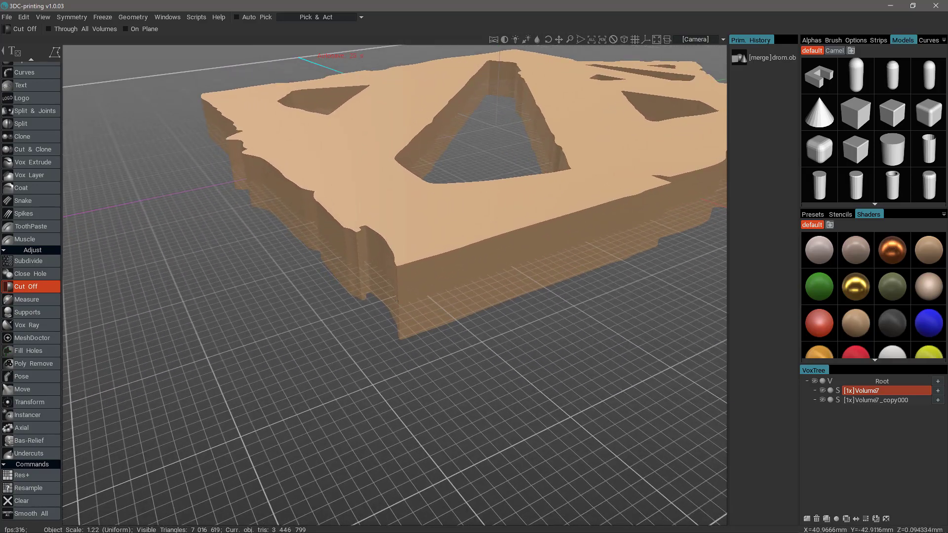
pyautogui.scroll(-5, 361, 262)
pyautogui.keyDown('alt'); pyautogui.moveTo(361, 262); pyautogui.dragTo(503, 316); pyautogui.keyUp('alt')
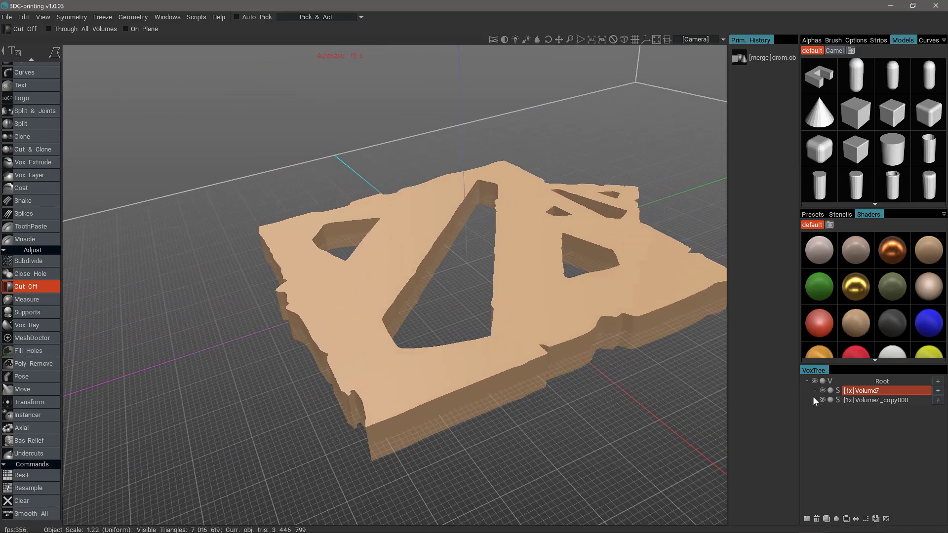
pyautogui.keyDown('alt'); pyautogui.moveTo(664, 374); pyautogui.dragTo(434, 227); pyautogui.keyUp('alt')
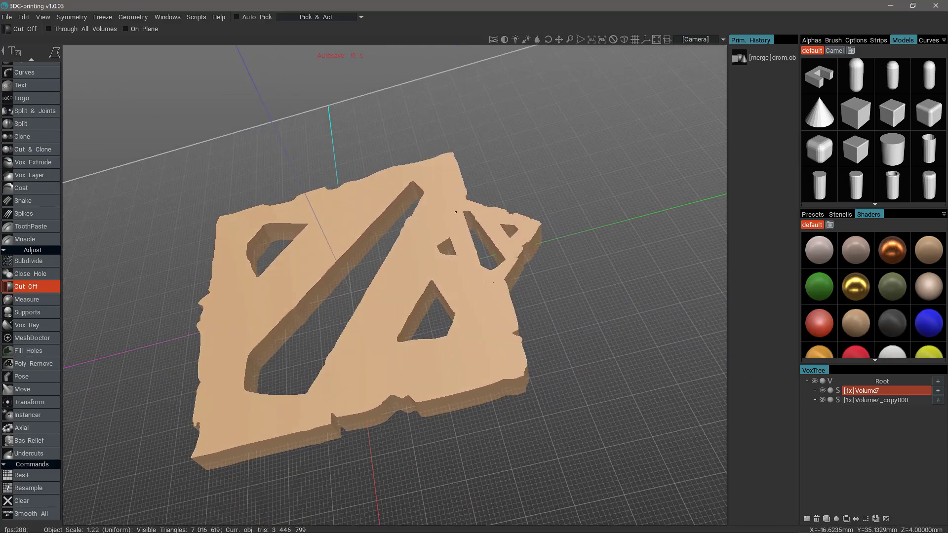
pyautogui.click(855, 392)
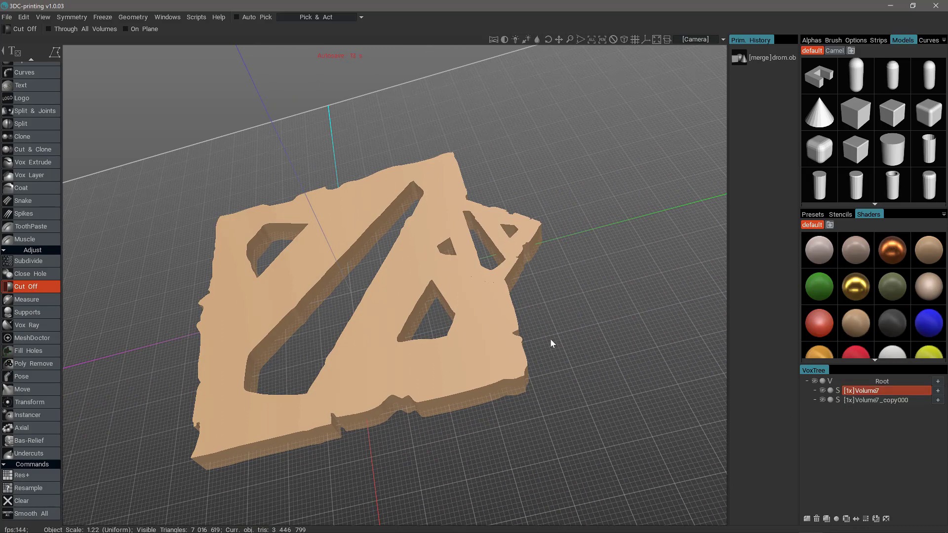
# Convert Volume7 and Volume7_copy000 to voxel layers at 2x density, accepting the poly count
pyautogui.click(838, 391)
pyautogui.press('Return')
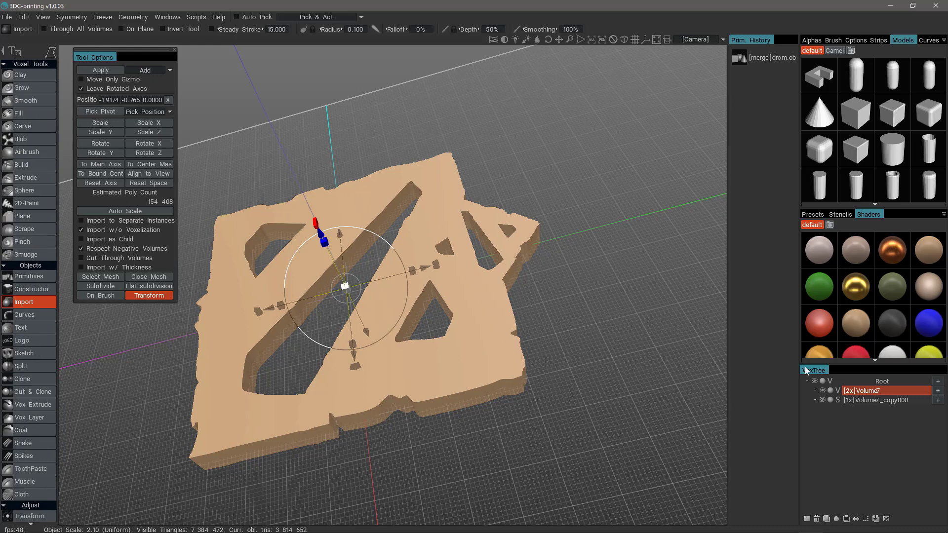
pyautogui.click(833, 401)
pyautogui.click(836, 398)
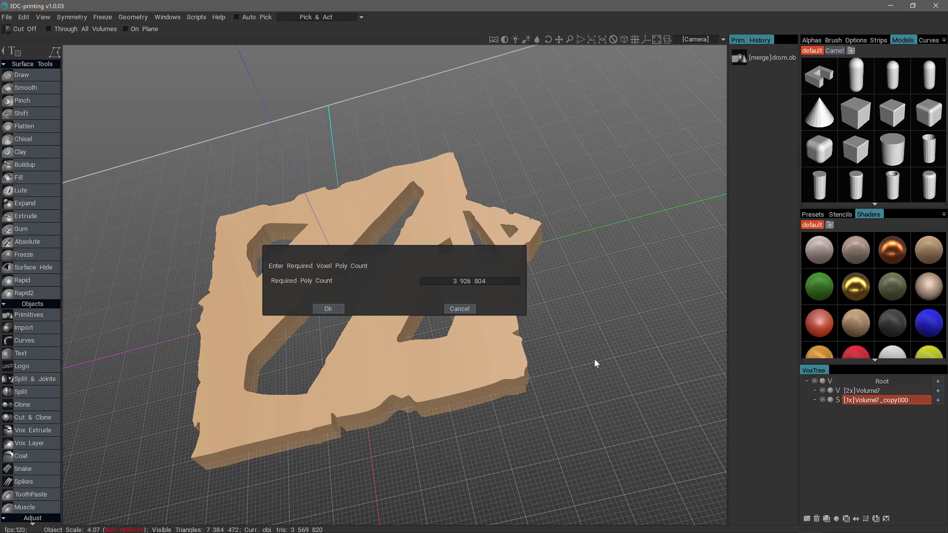
pyautogui.click(331, 312)
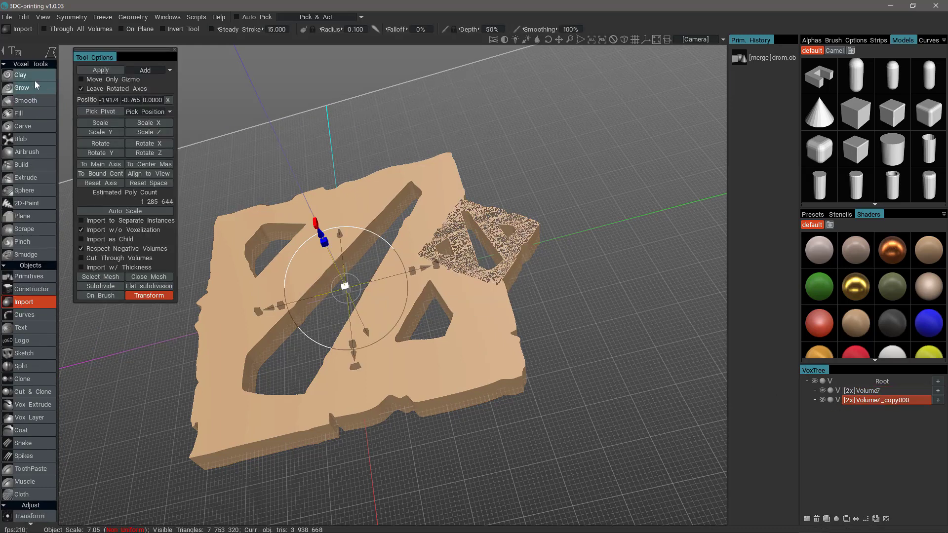
# Switch to the Clay tool and make Volume7 the current layer
pyautogui.click(32, 77)
pyautogui.moveTo(192, 161); pyautogui.dragTo(346, 222)
pyautogui.click(872, 391)
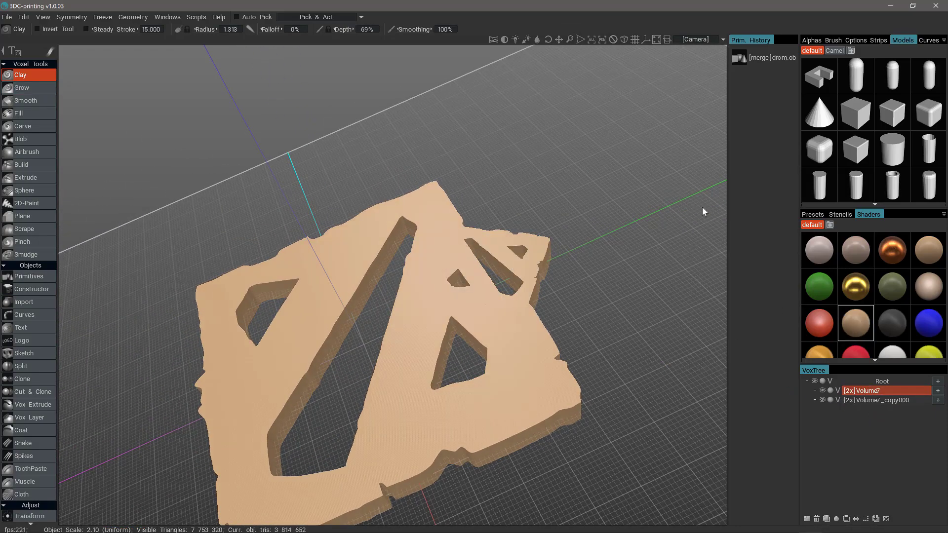
pyautogui.moveTo(702, 207); pyautogui.dragTo(205, 339)
# Shift-drag Volume7_copy000 onto Volume7, leaving one 2x layer of 4 196 168 triangles
pyautogui.scroll(2, 206, 338)
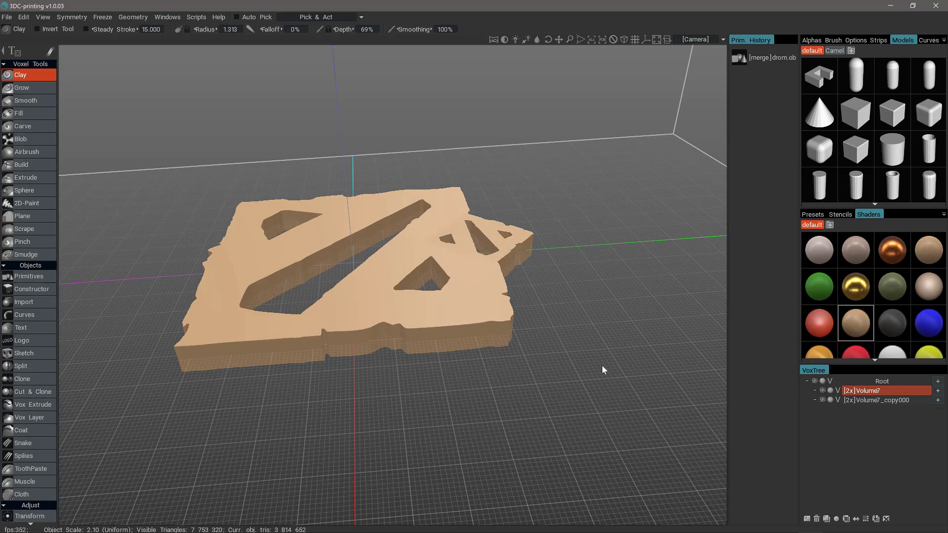
pyautogui.click(870, 401)
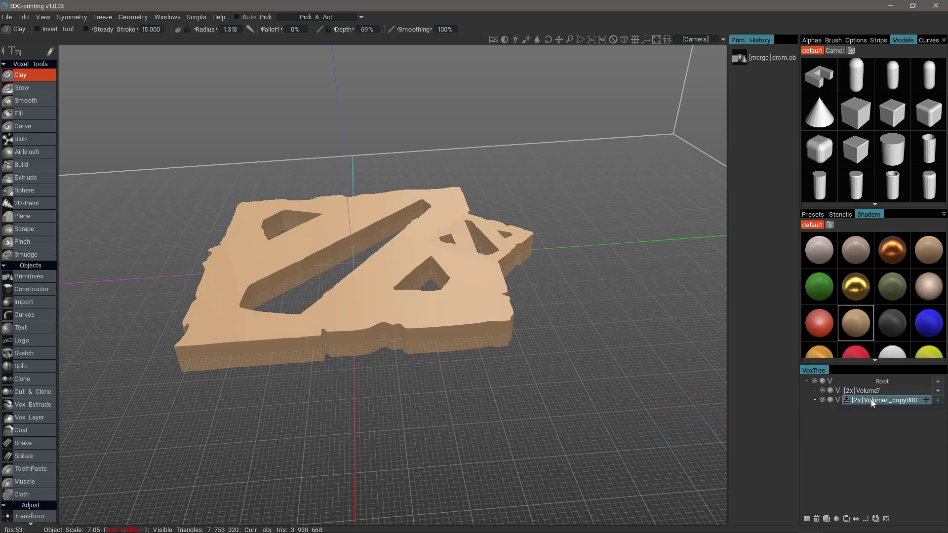
pyautogui.rightClick(870, 401)
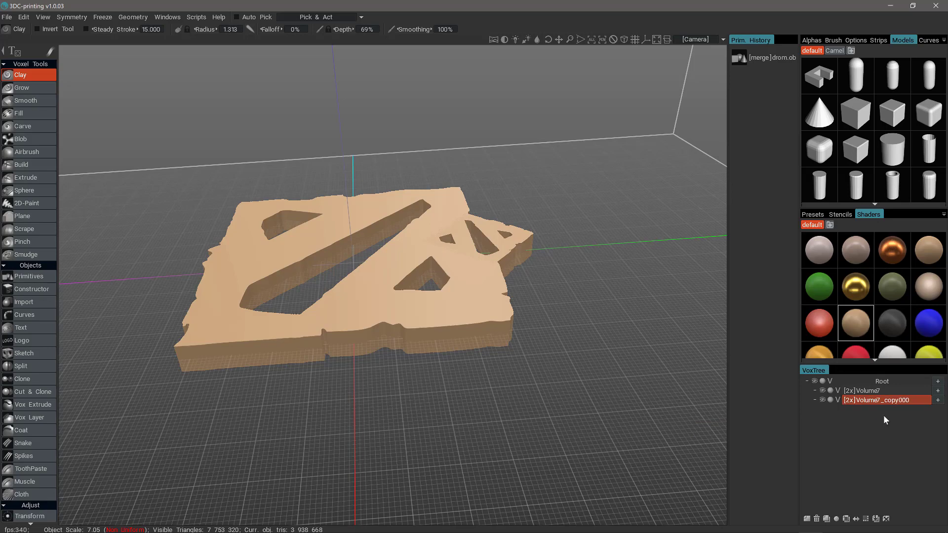
pyautogui.moveTo(878, 401)
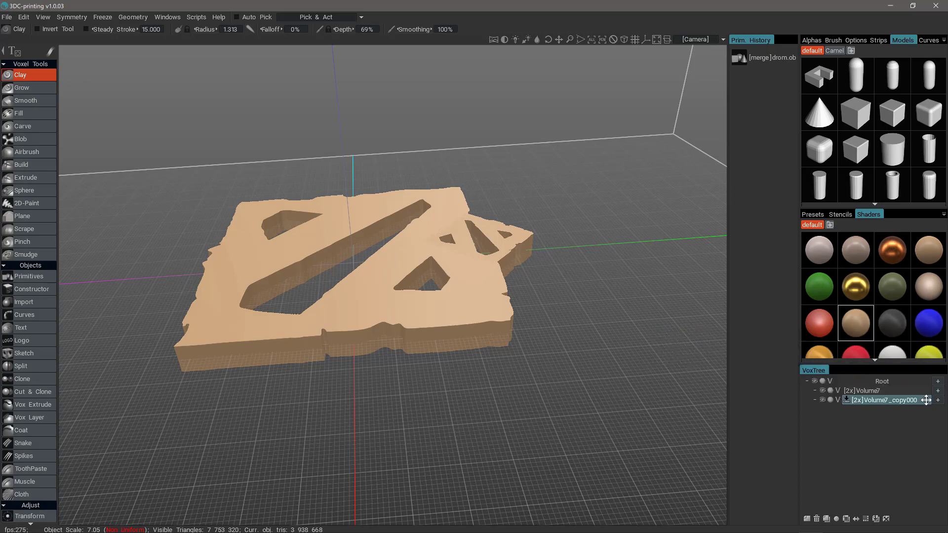
pyautogui.keyDown('shift'); pyautogui.moveTo(926, 400); pyautogui.dragTo(923, 391); pyautogui.keyUp('shift')
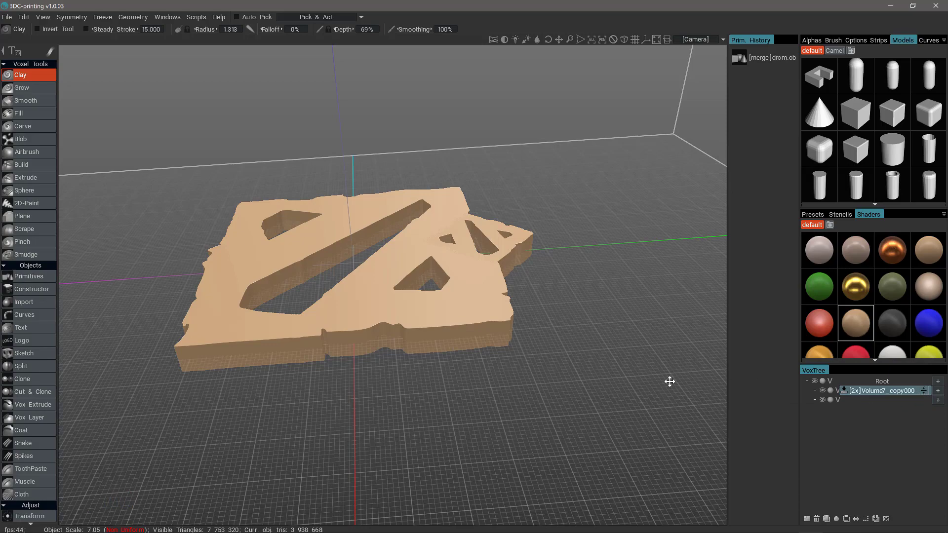
pyautogui.moveTo(560, 314); pyautogui.dragTo(489, 323)
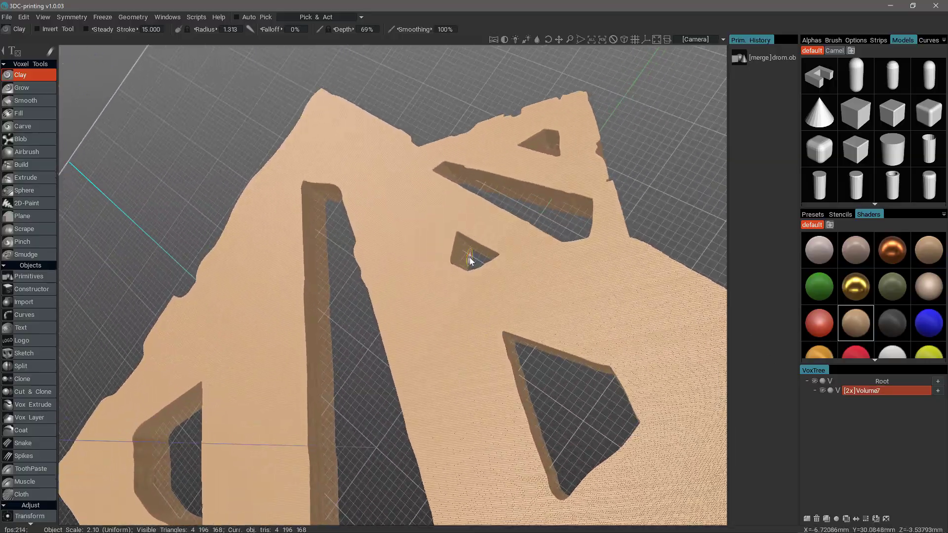
pyautogui.press('w')
pyautogui.scroll(3, 470, 257)
pyautogui.moveTo(470, 257); pyautogui.dragTo(312, 386)
# Apply Smooth All to the merged Volume7 logo, bringing it to 4 193 016 triangles
pyautogui.scroll(-5, 40, 481)
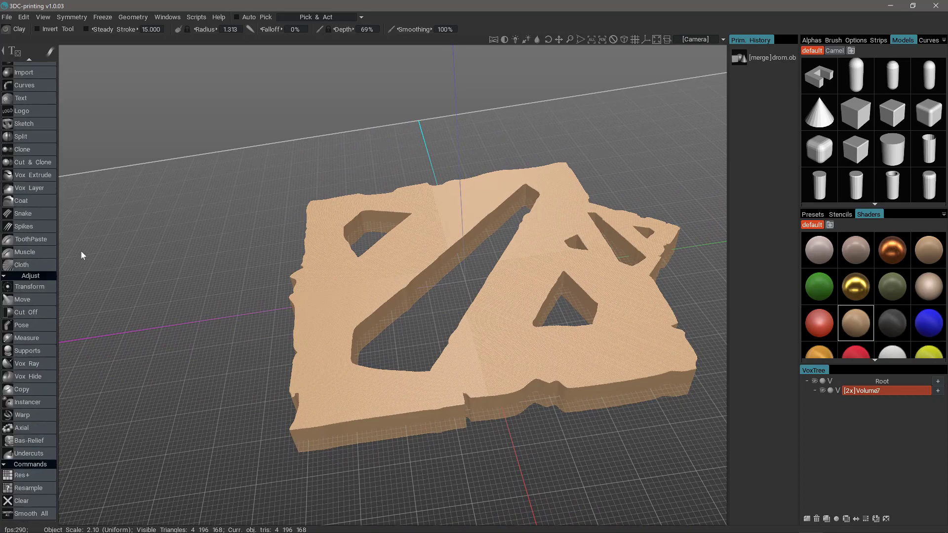
pyautogui.click(31, 514)
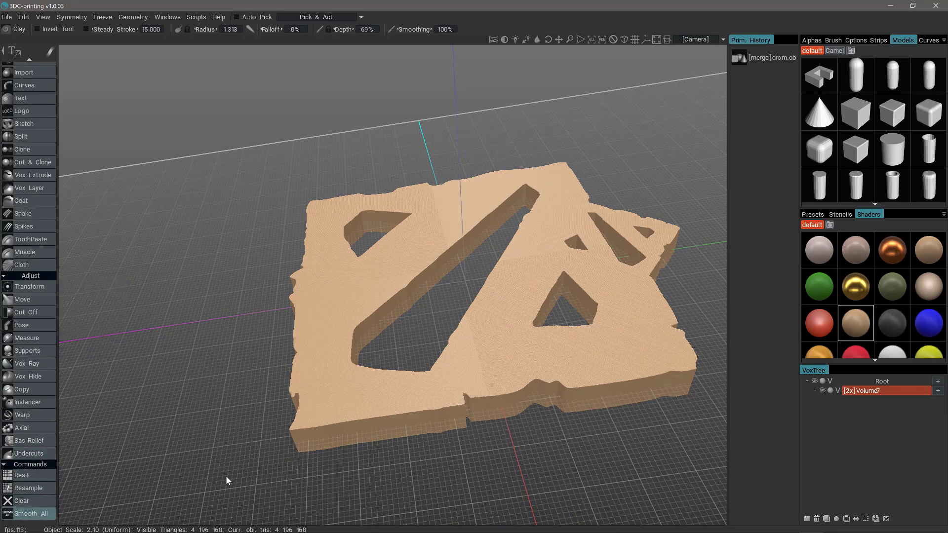
pyautogui.moveTo(227, 482)
pyautogui.mouseDown()
pyautogui.moveTo(246, 384)
pyautogui.moveTo(239, 339)
pyautogui.mouseUp()
pyautogui.scroll(5, 239, 338)
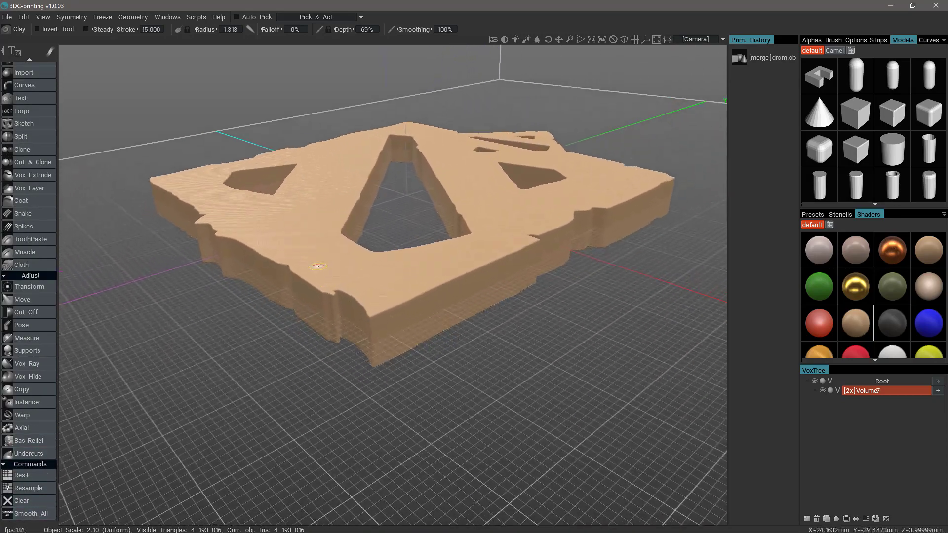
pyautogui.moveTo(400, 266); pyautogui.dragTo(346, 401)
pyautogui.scroll(3, 364, 393)
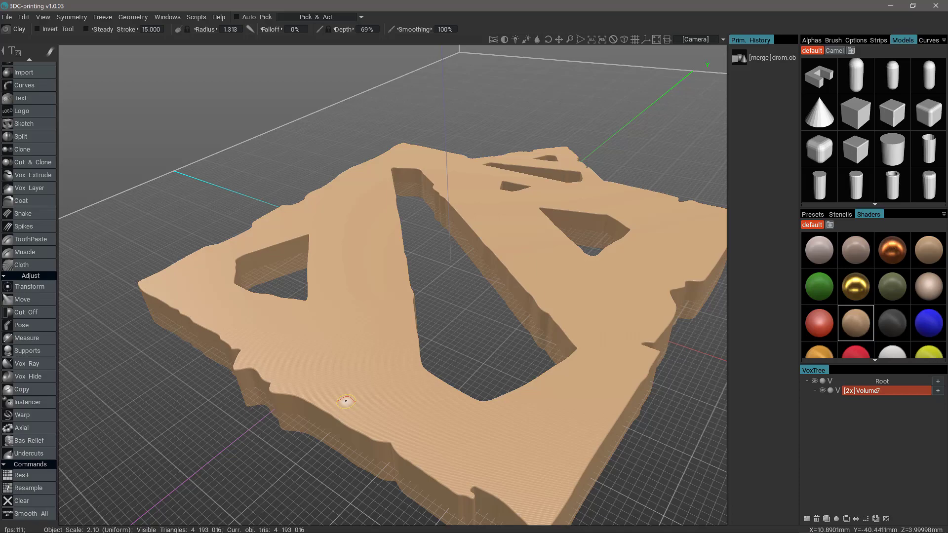
pyautogui.keyDown('alt'); pyautogui.moveTo(346, 401); pyautogui.dragTo(124, 56); pyautogui.keyUp('alt')
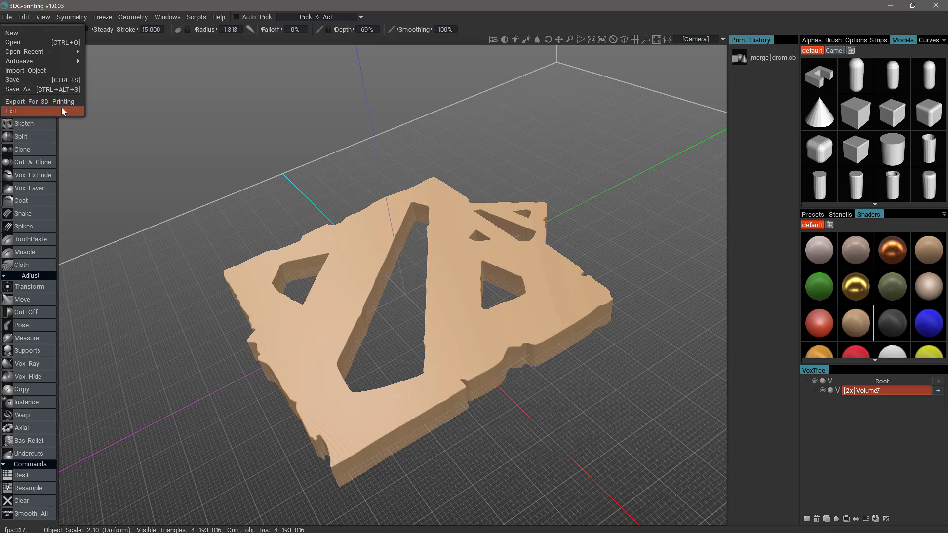
# Export the pendant with Export For 3D Printing as an stl file, accepting the default settings
pyautogui.click(63, 101)
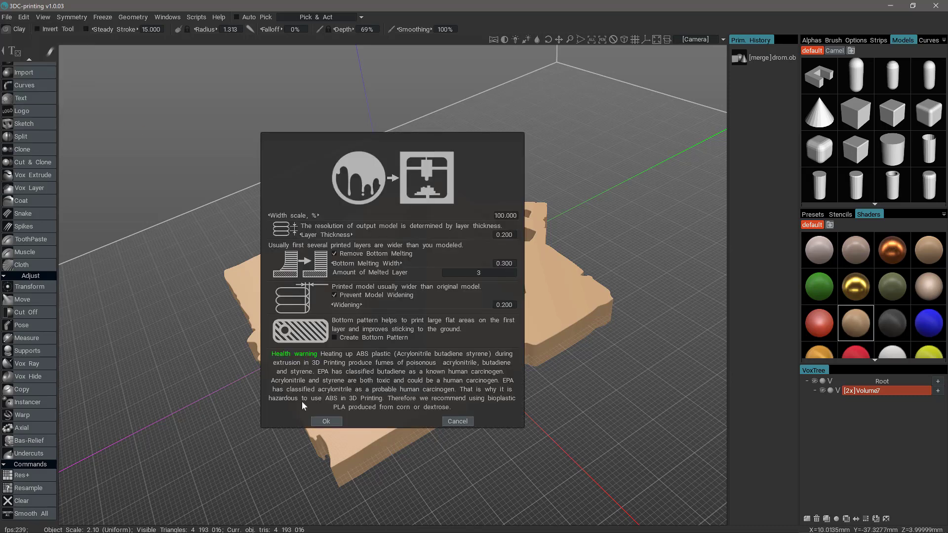
pyautogui.click(326, 420)
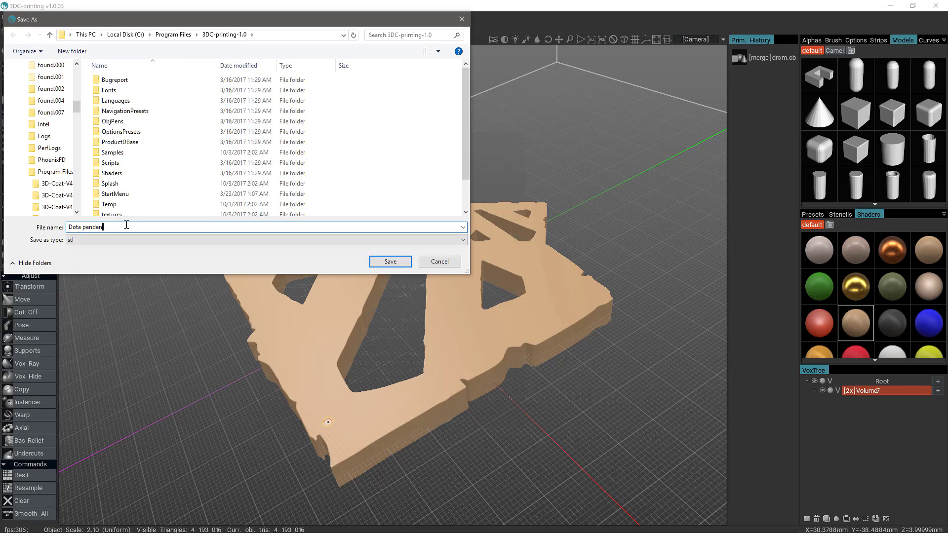
pyautogui.press('Return')
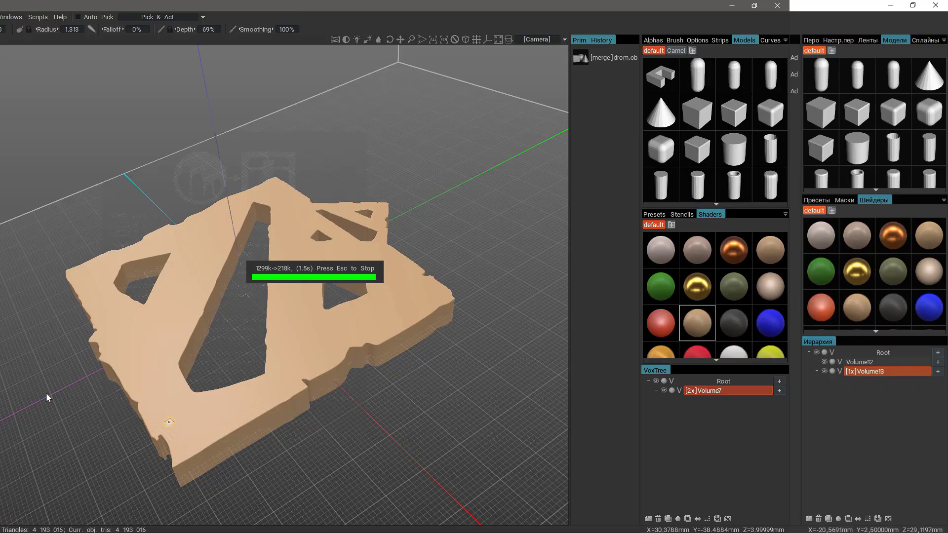